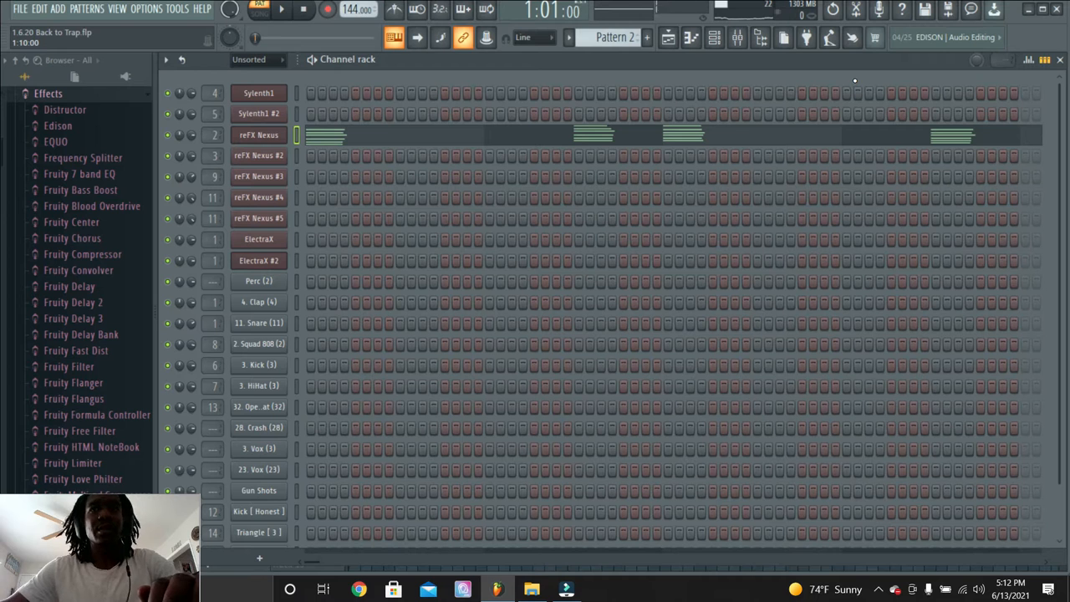
# View the Pattern 2 chord notes in the reFX Nexus piano roll and check the instrument's Nexus plugin window
pyautogui.click(336, 138)
pyautogui.scroll(4, 293, 234)
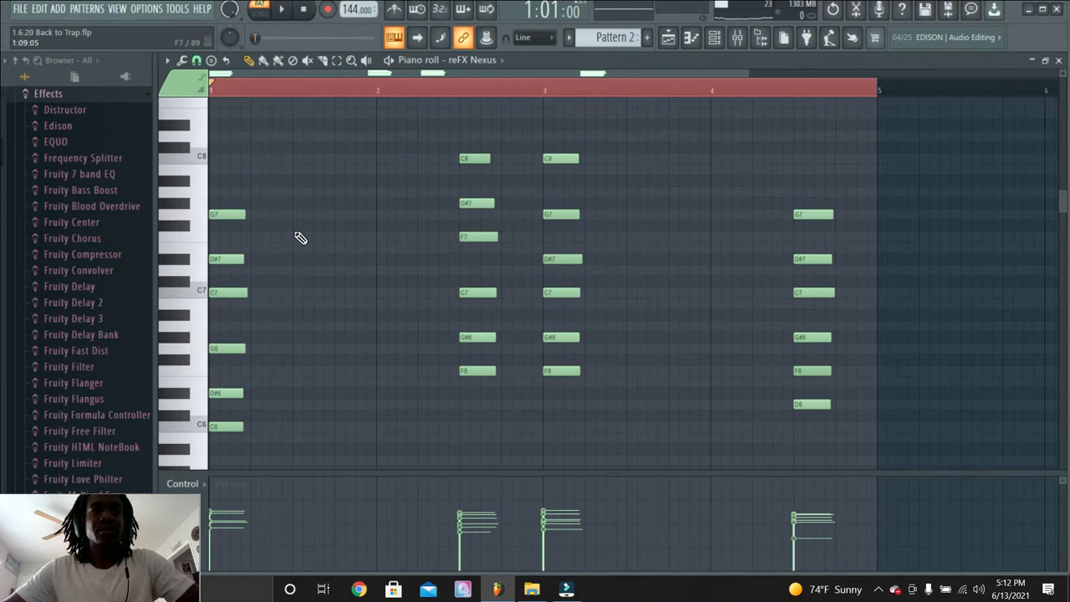
pyautogui.press('F6')
pyautogui.click(272, 135)
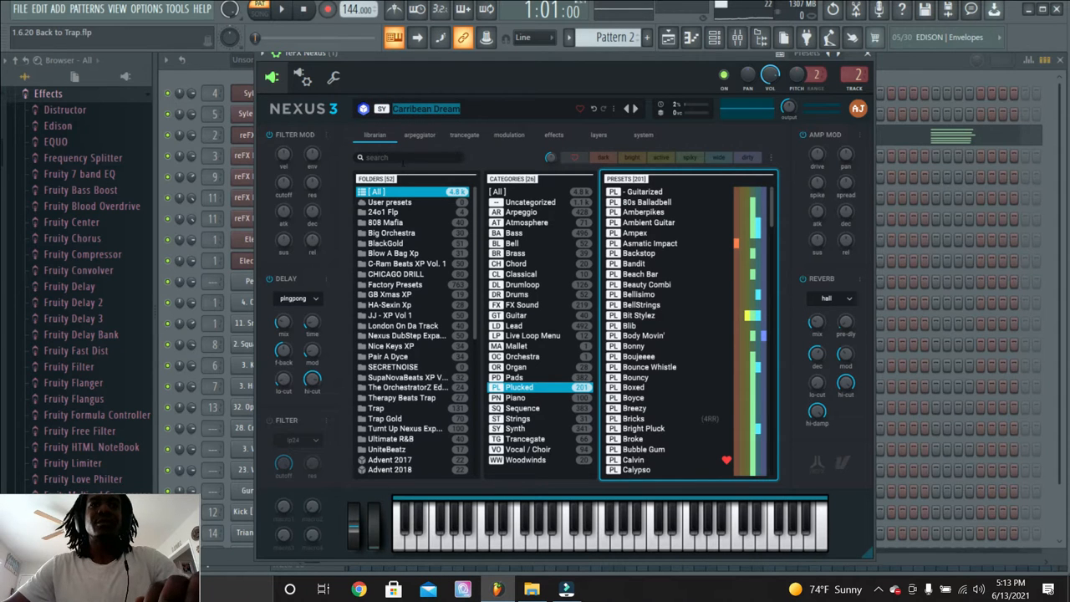
pyautogui.click(224, 77)
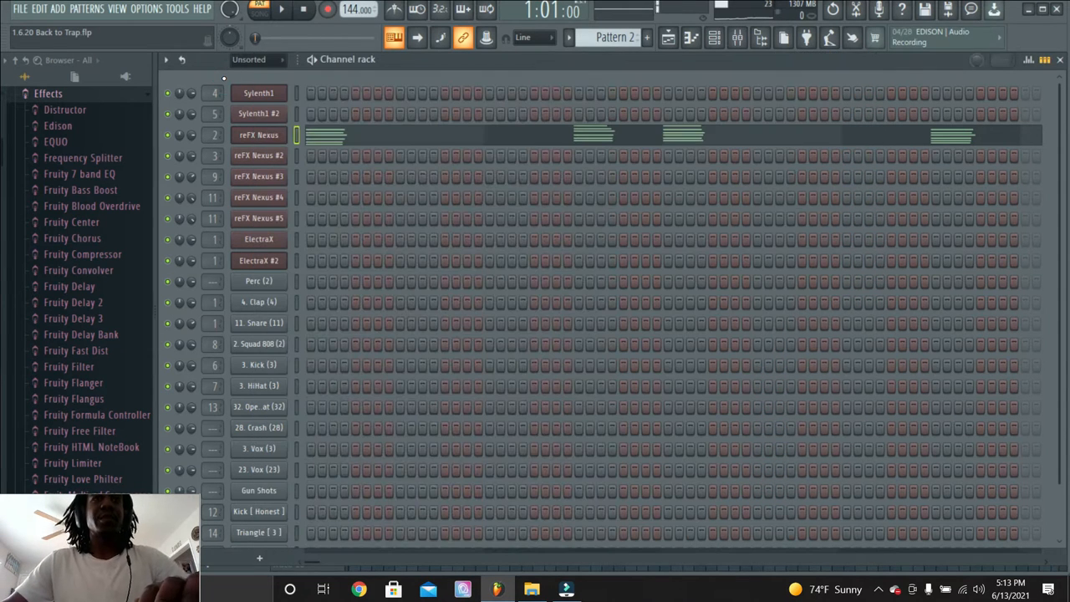
# Play Pattern 2 and select the chord in bar 2 of the reFX Nexus piano roll
pyautogui.press('space')
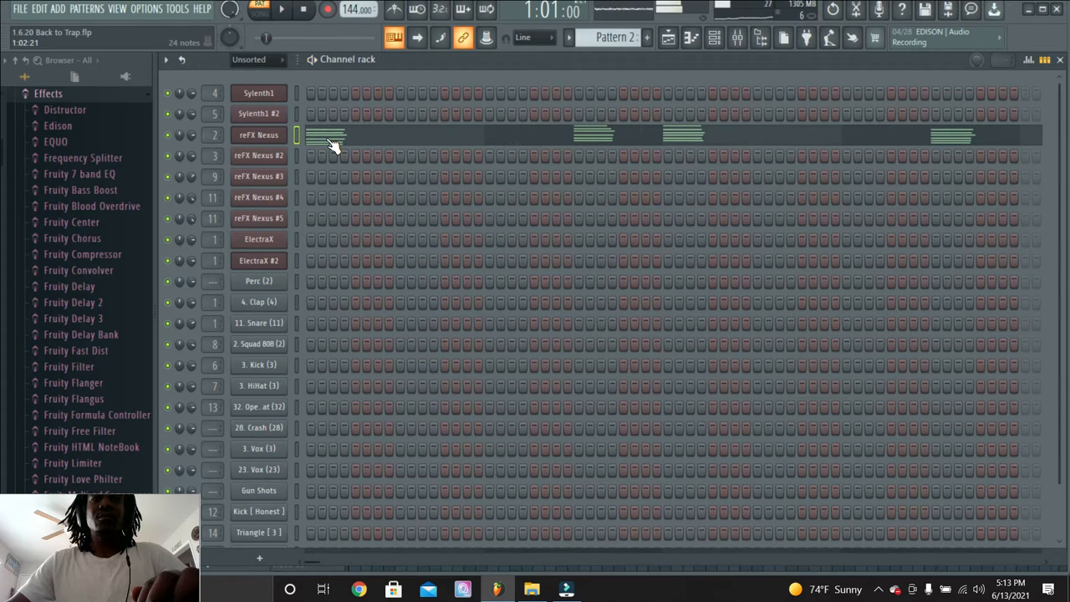
pyautogui.click(340, 140)
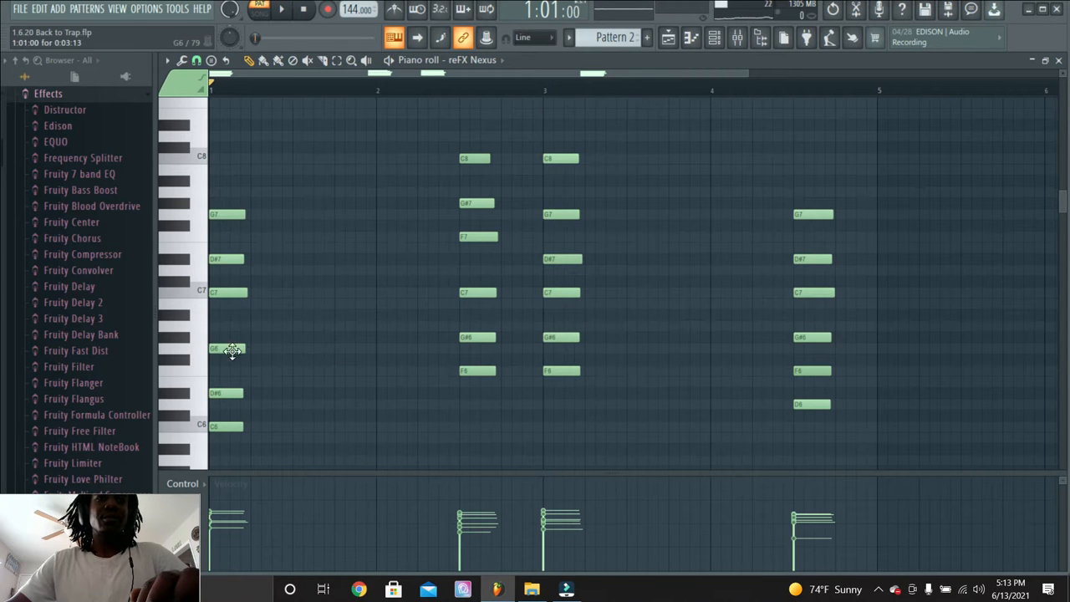
pyautogui.moveTo(479, 129); pyautogui.dragTo(458, 247)
pyautogui.rightClick(468, 250)
pyautogui.moveTo(475, 151); pyautogui.dragTo(462, 408)
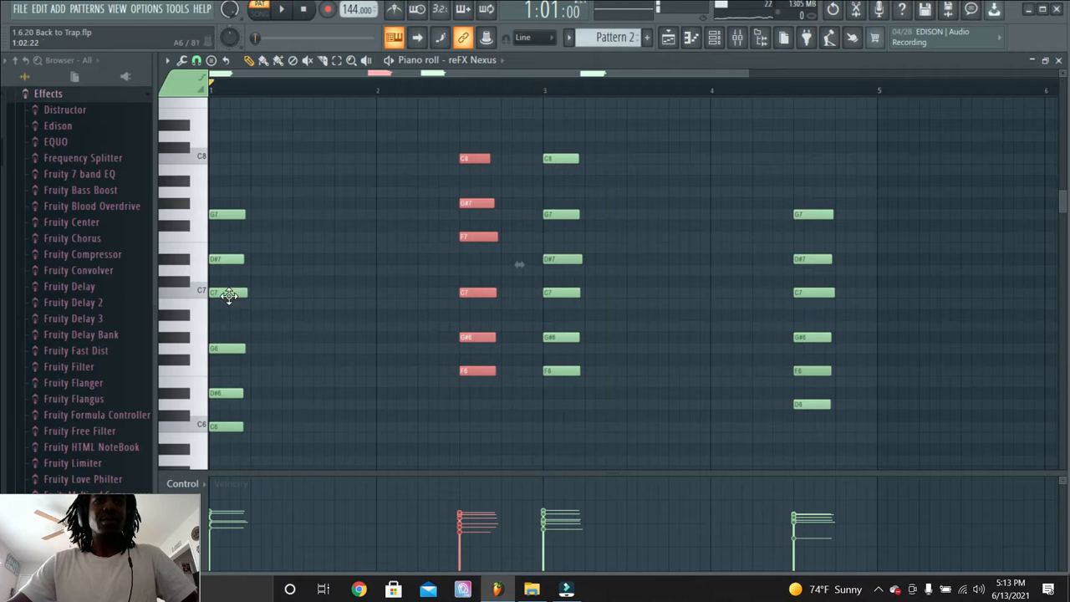
# Look over the song arrangement in the playlist and return to the channel rack
pyautogui.click(668, 36)
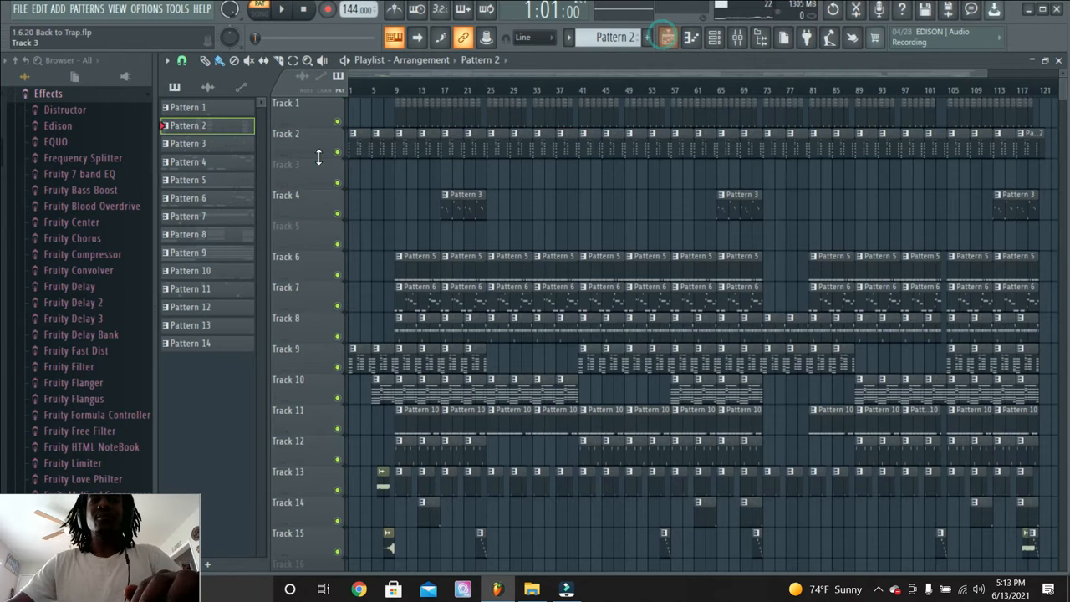
pyautogui.click(706, 37)
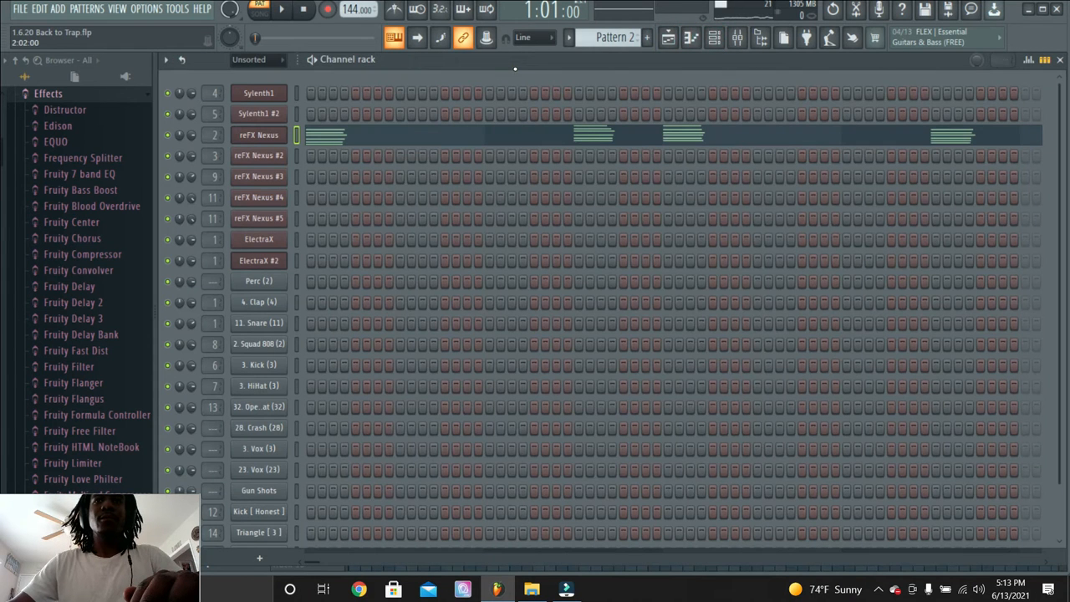
# Switch to Pattern 3, open the Sylenth1 instrument and play the pattern
pyautogui.scroll(-1, 613, 37)
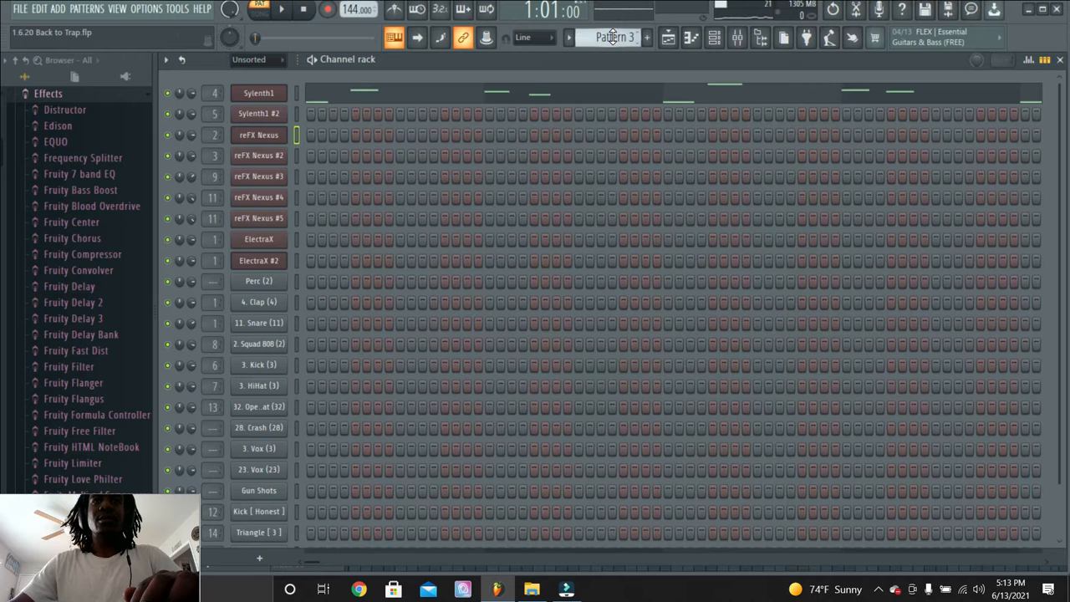
pyautogui.click(251, 95)
pyautogui.press('space')
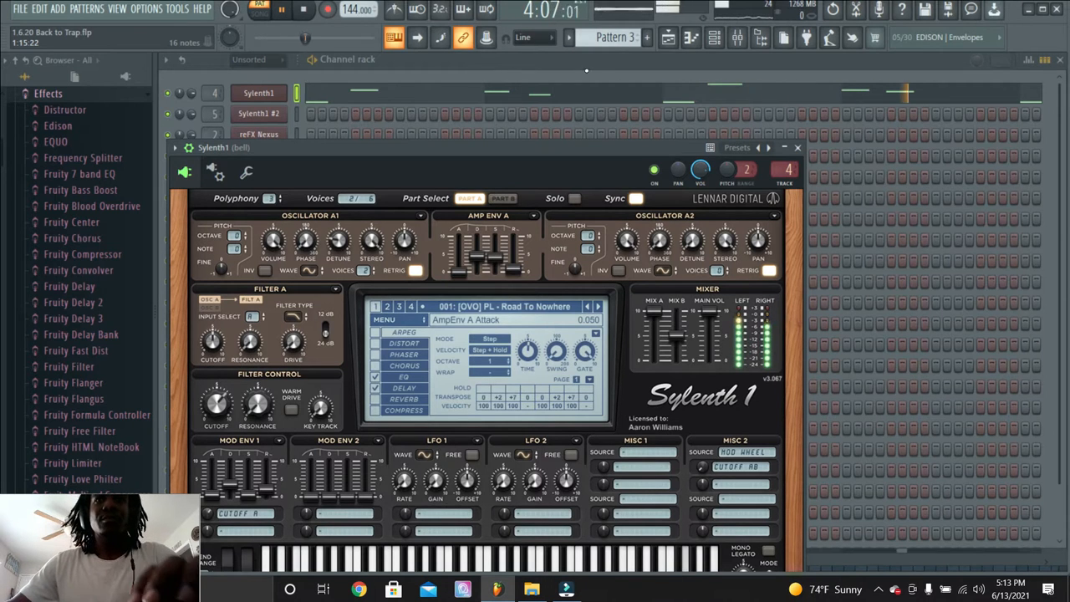
pyautogui.press('space')
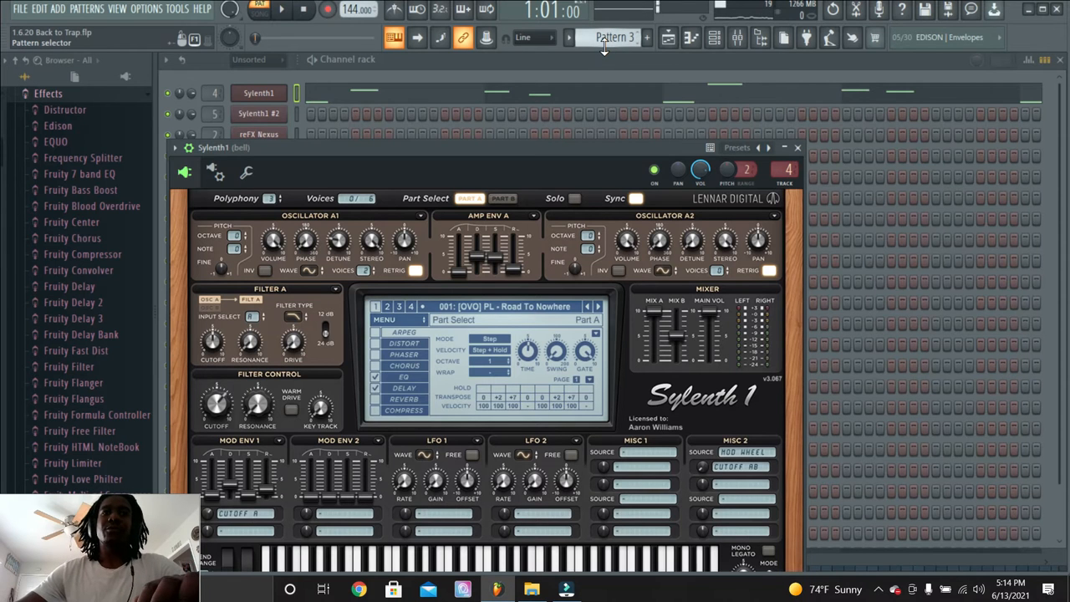
# Switch to Pattern 5, play it and view all the 3. Kick (3) notes in the piano roll
pyautogui.scroll(-1, 605, 47)
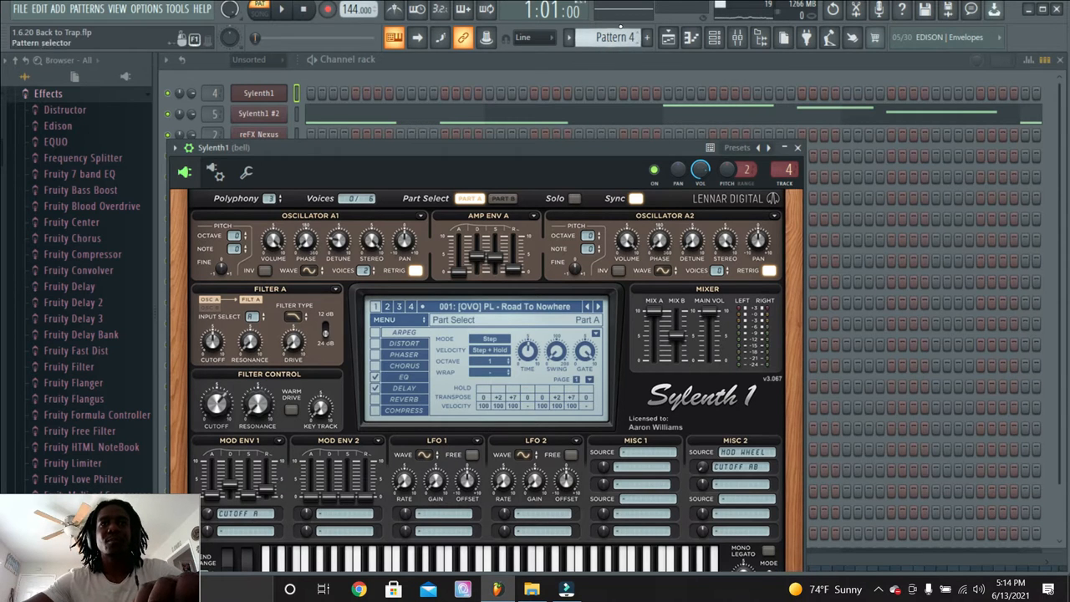
pyautogui.scroll(-1, 621, 31)
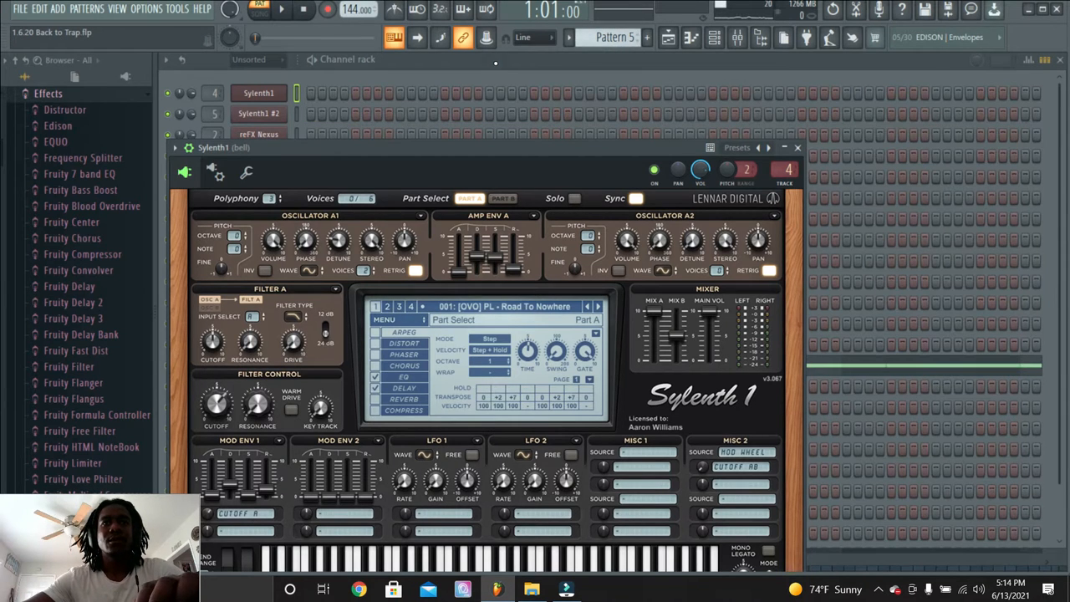
pyautogui.click(496, 62)
pyautogui.press('space')
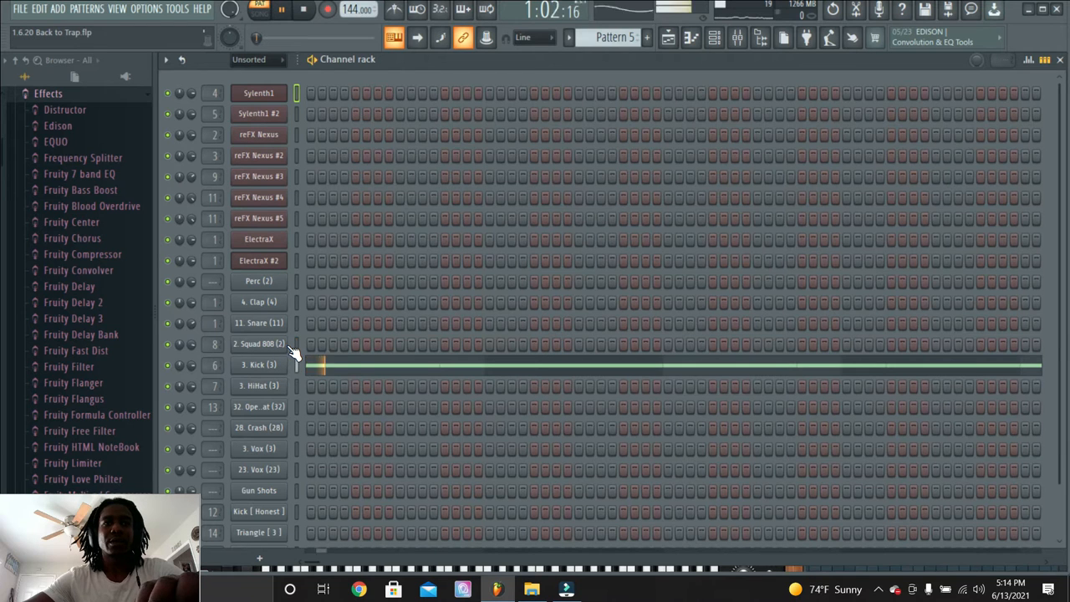
pyautogui.click(350, 364)
pyautogui.scroll(-5, 417, 214)
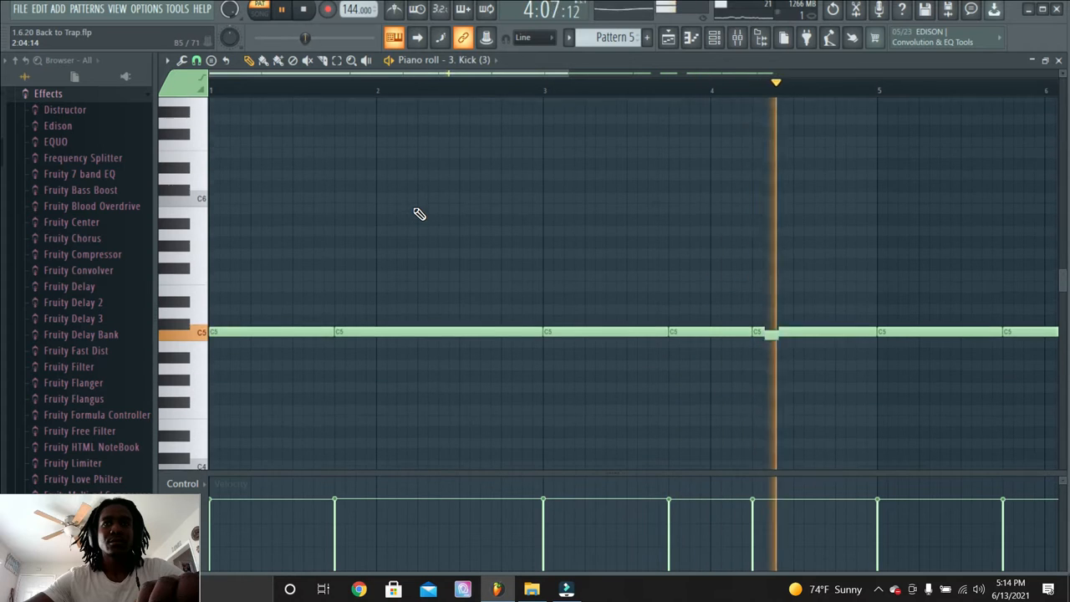
pyautogui.moveTo(565, 72); pyautogui.dragTo(806, 92)
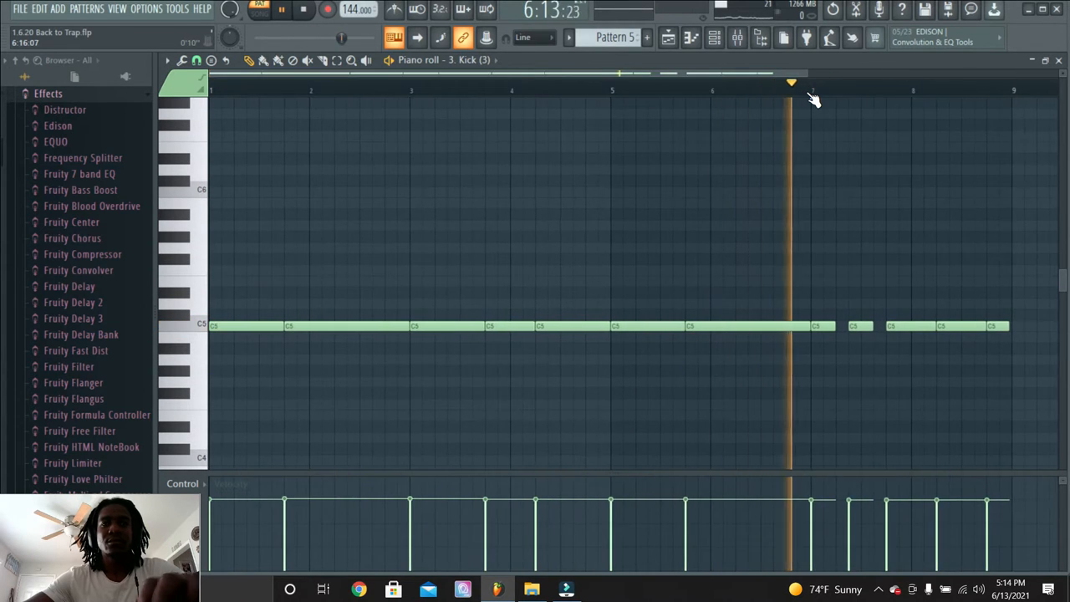
pyautogui.press('F6')
pyautogui.press('space')
# Go back to Pattern 3 and play its Sylenth1 melody while viewing the full eight bars in the piano roll
pyautogui.scroll(-2, 620, 37)
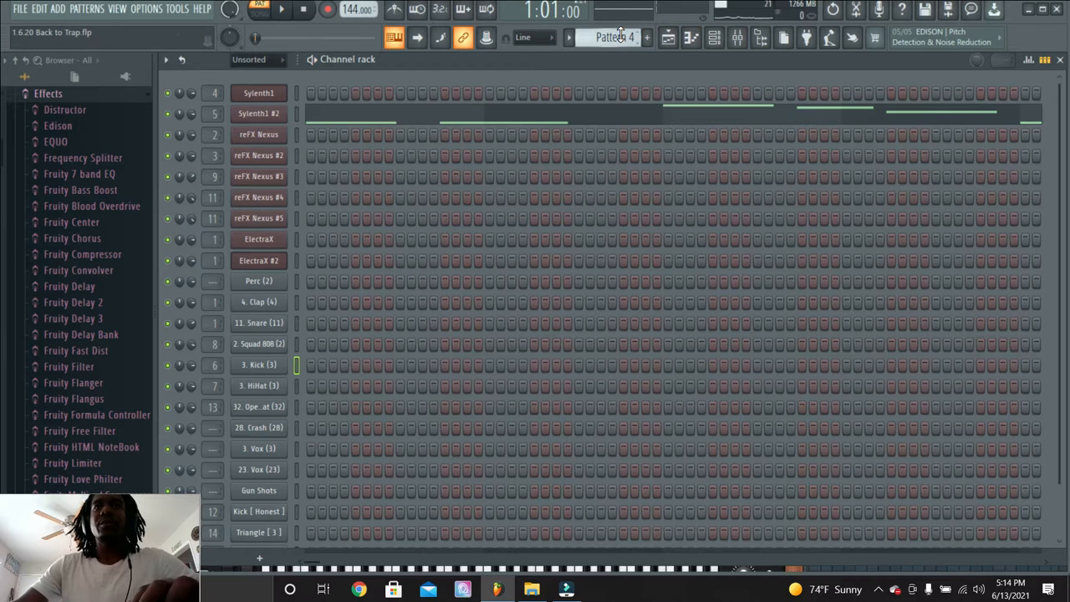
pyautogui.click(534, 93)
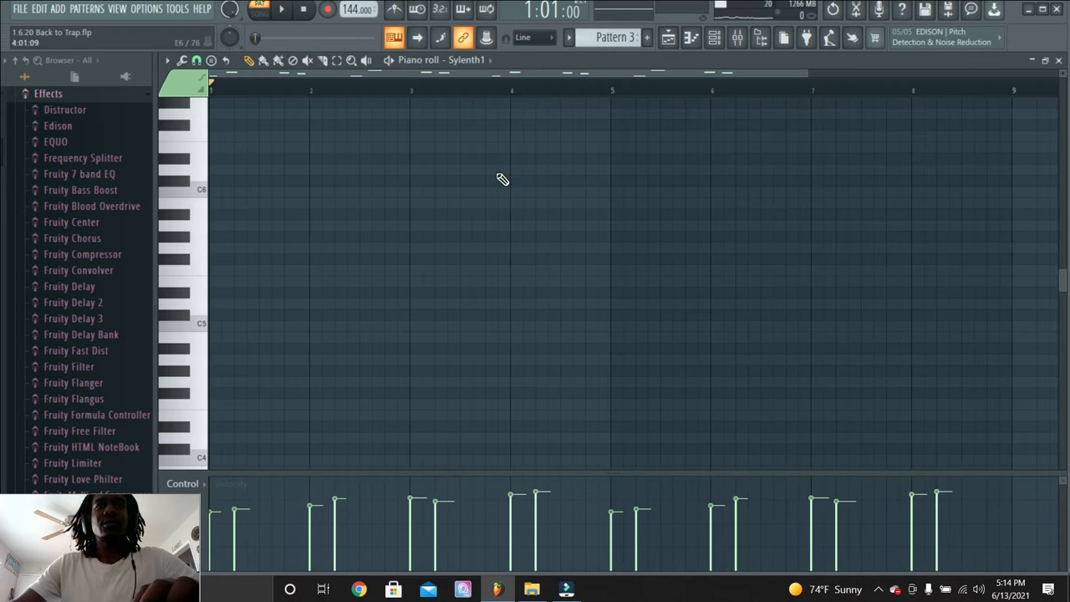
pyautogui.press('space')
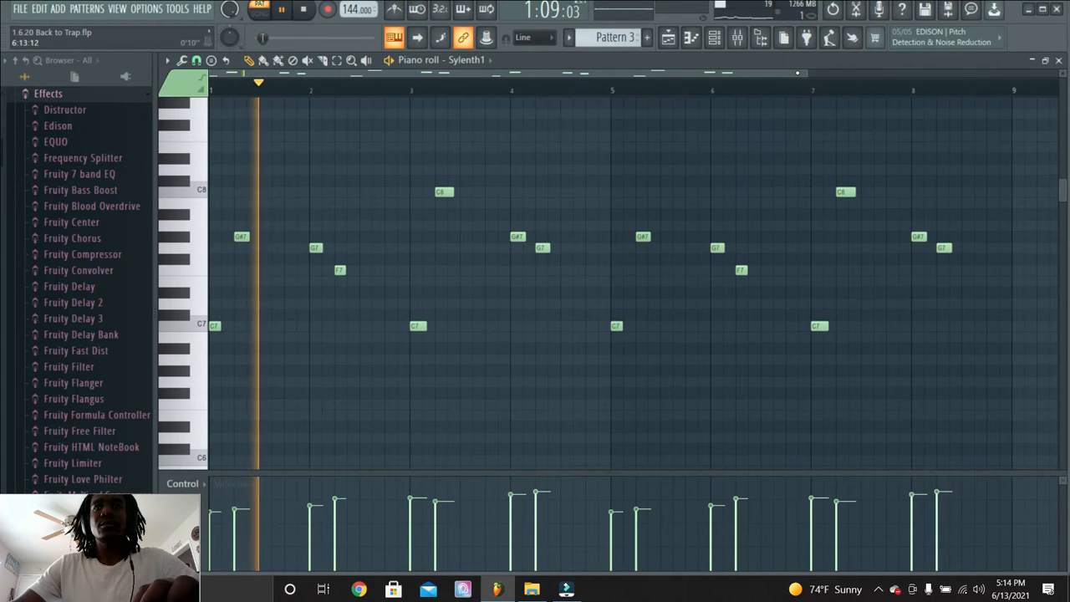
pyautogui.moveTo(796, 72); pyautogui.dragTo(818, 73)
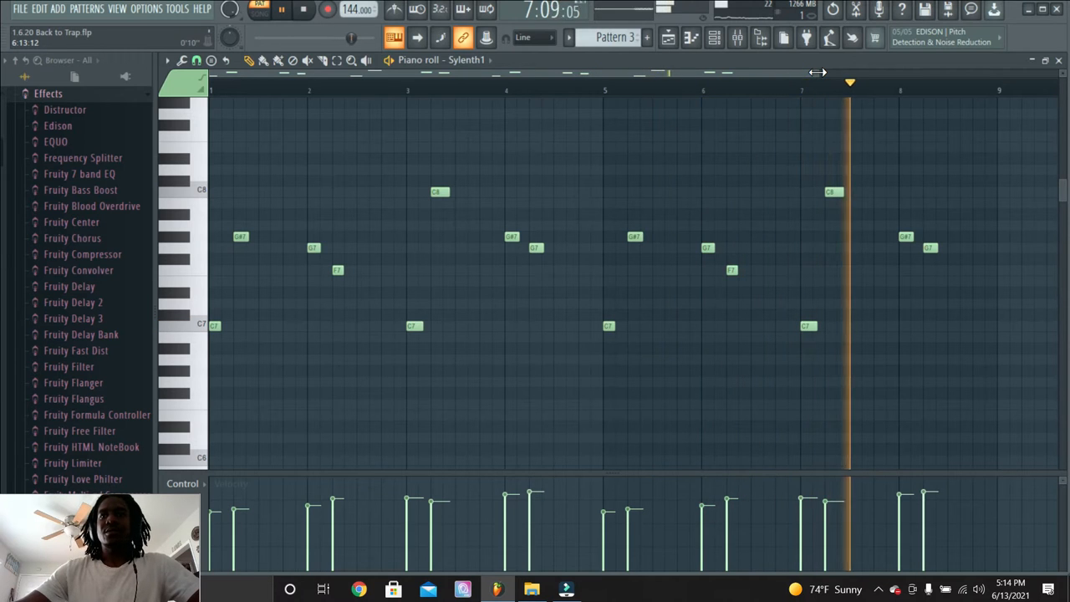
pyautogui.press('F6')
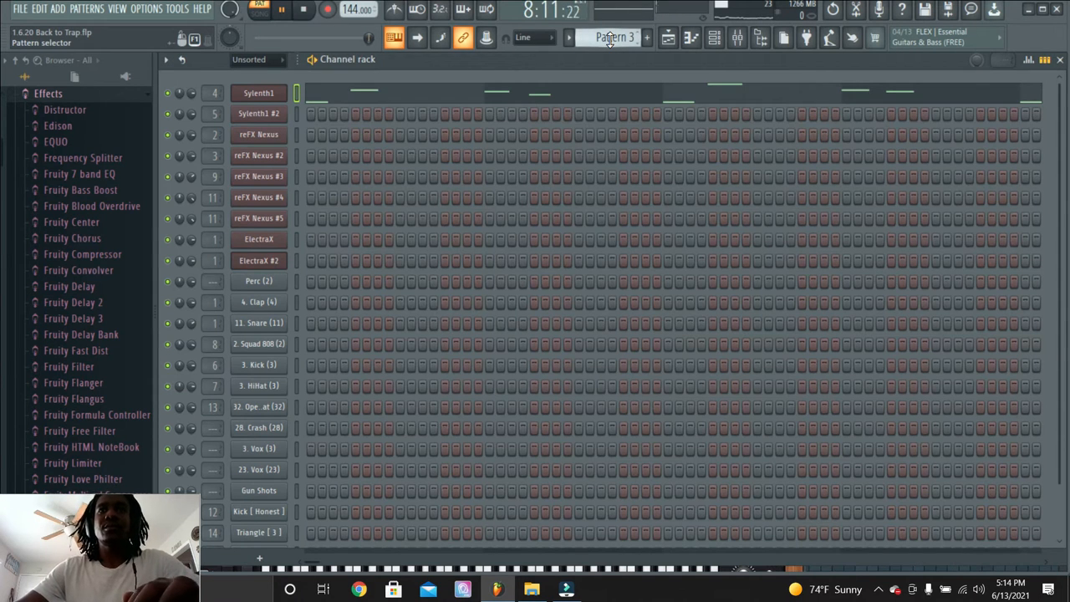
# Switch to Pattern 5 and play back its kick from the channel rack
pyautogui.scroll(-1, 610, 42)
pyautogui.scroll(-1, 611, 42)
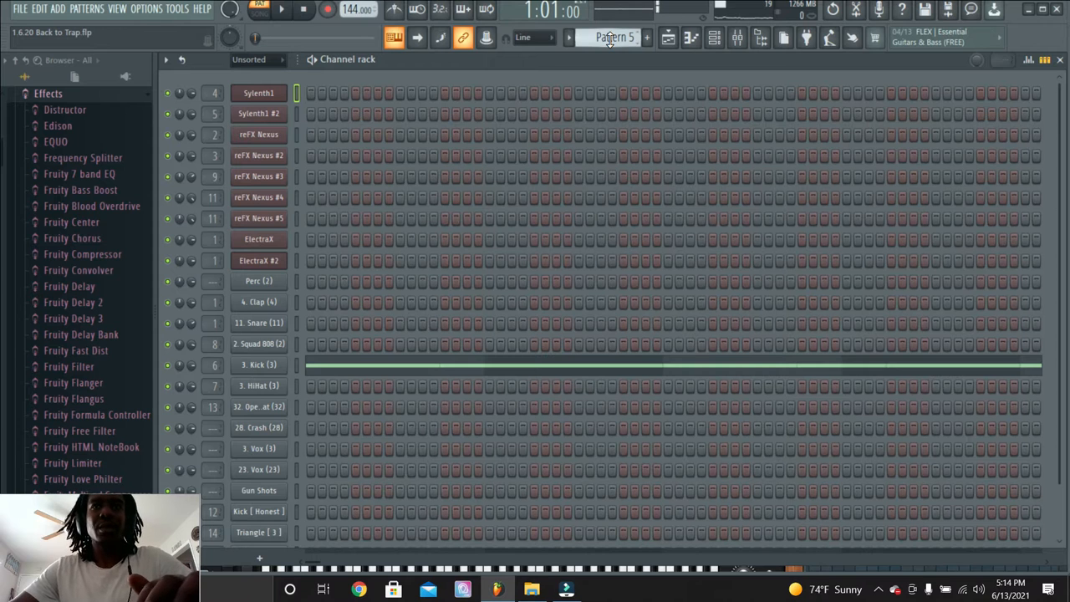
pyautogui.scroll(-1, 610, 42)
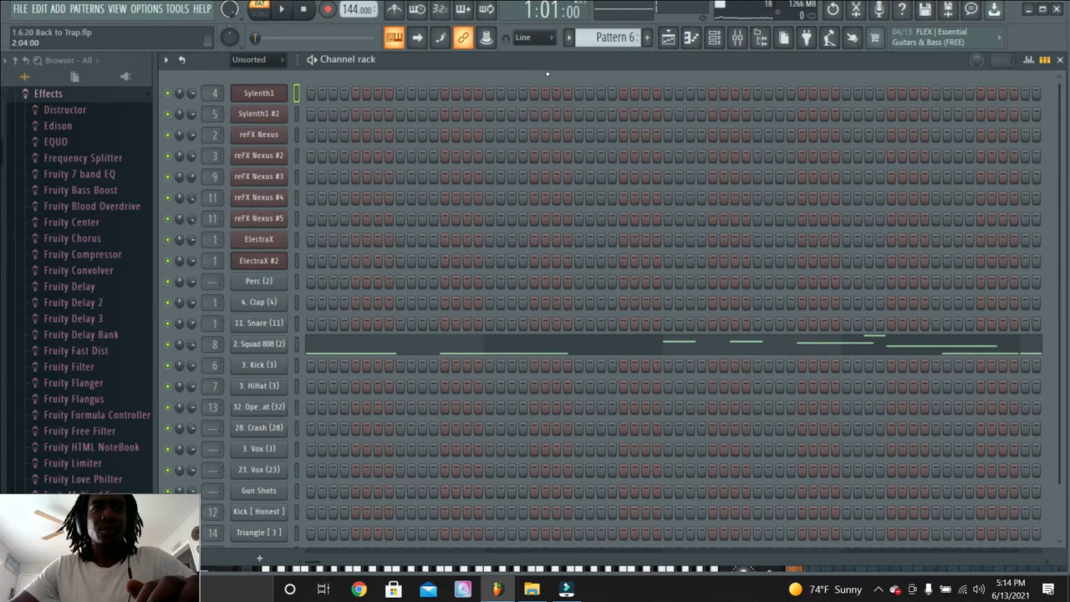
pyautogui.scroll(1, 613, 42)
pyautogui.press('space')
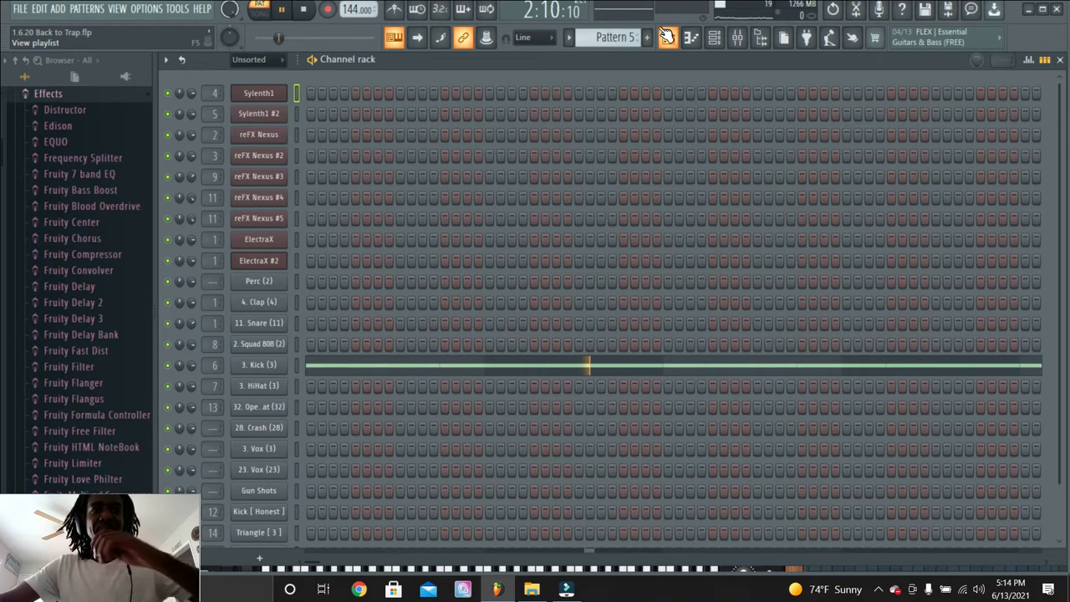
pyautogui.press('space')
# Switch to Pattern 10 and play back its Kick [ Honest ] channel
pyautogui.scroll(-3, 615, 37)
pyautogui.scroll(-2, 616, 35)
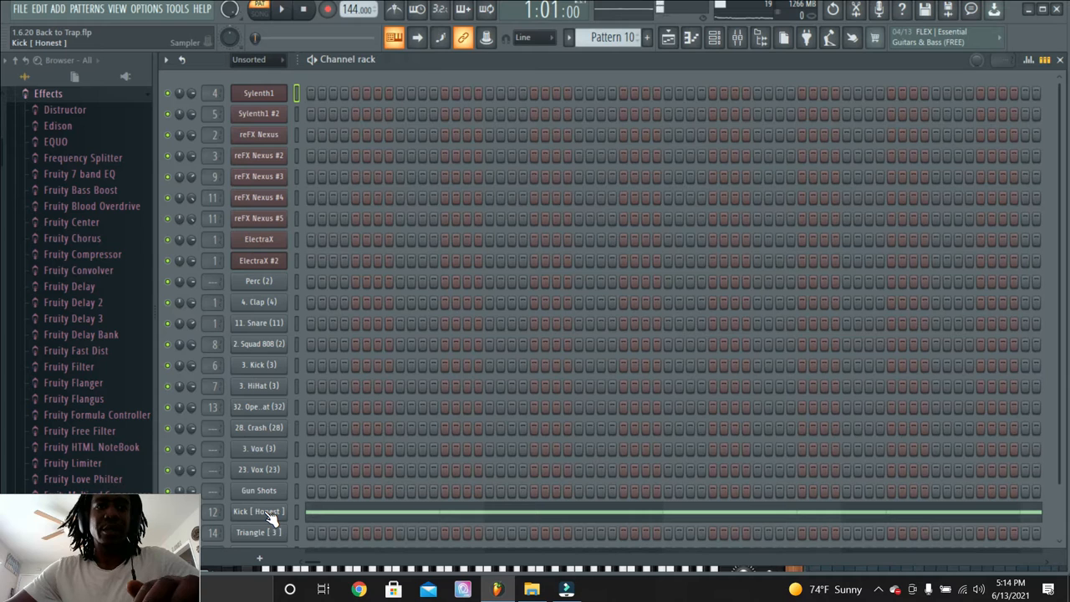
pyautogui.press('space')
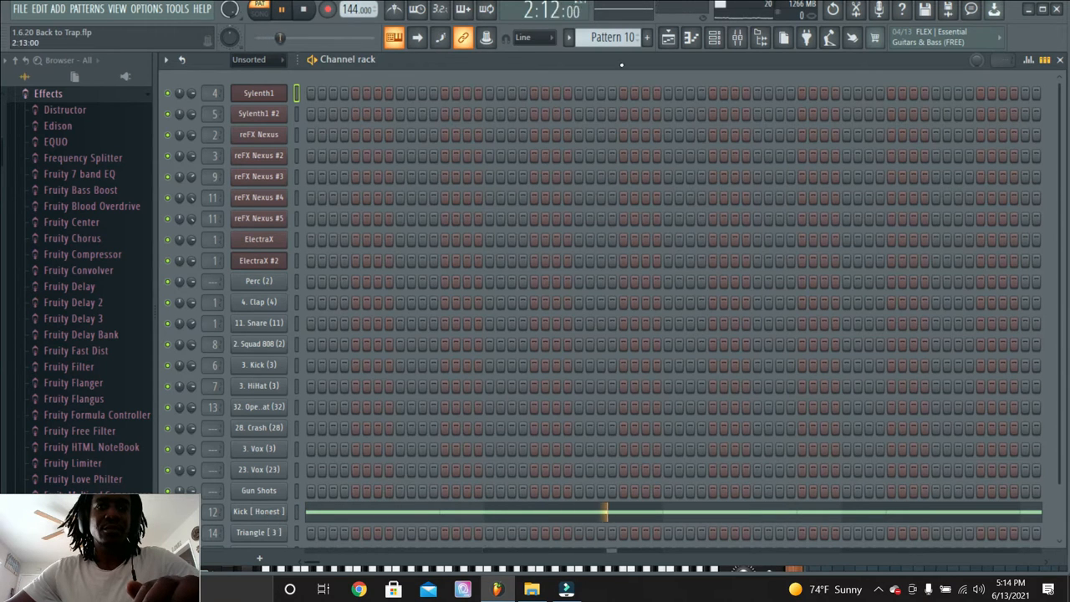
pyautogui.press('space')
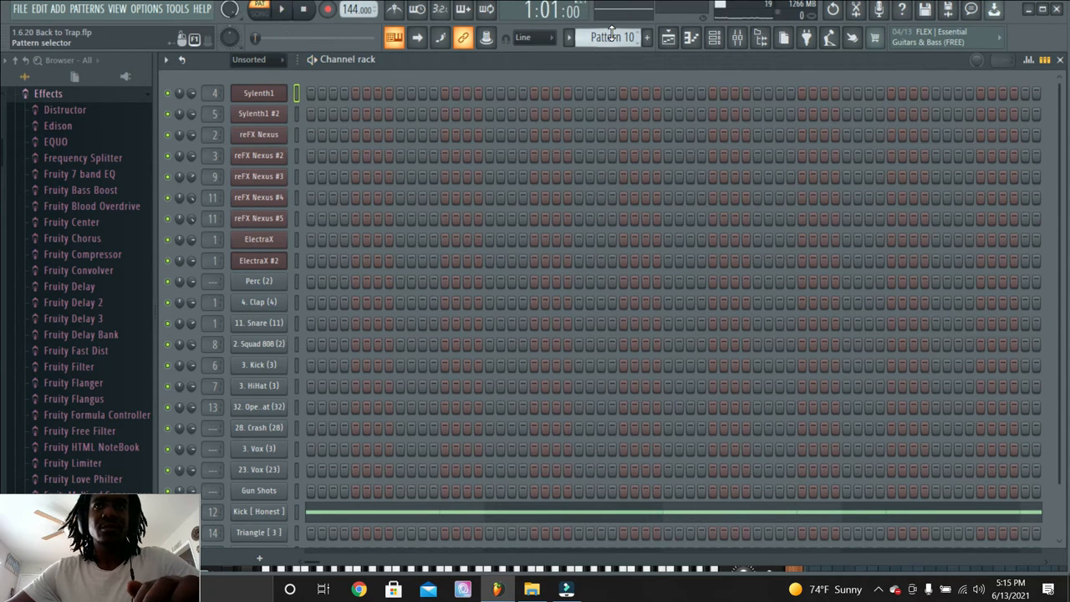
# Switch to Pattern 6 and play the 2. Squad 808 (2) bass line with its notes shown in the piano roll
pyautogui.scroll(3, 611, 33)
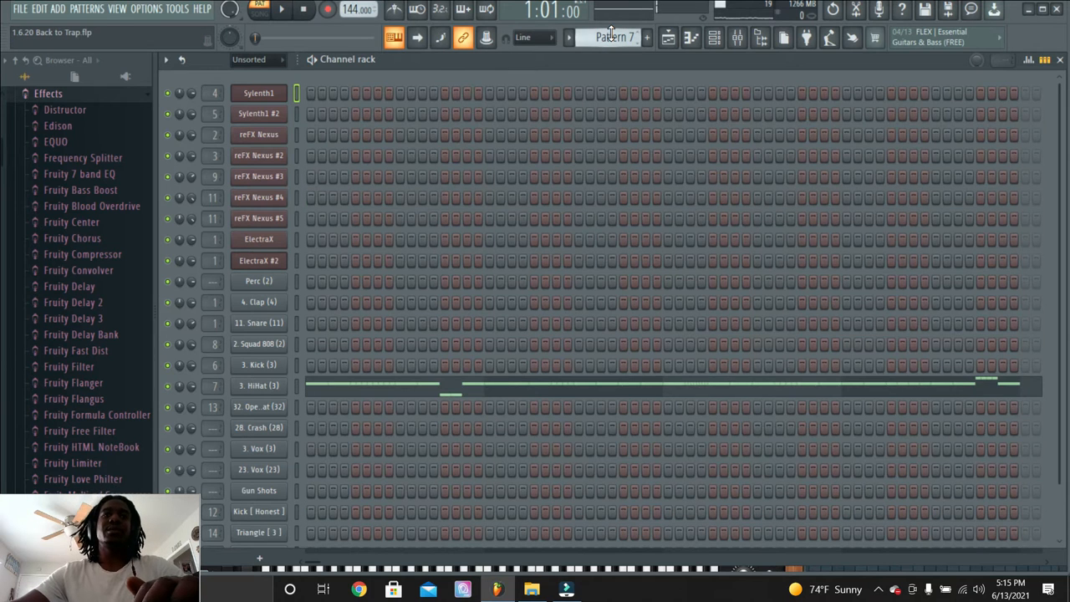
pyautogui.scroll(1, 612, 33)
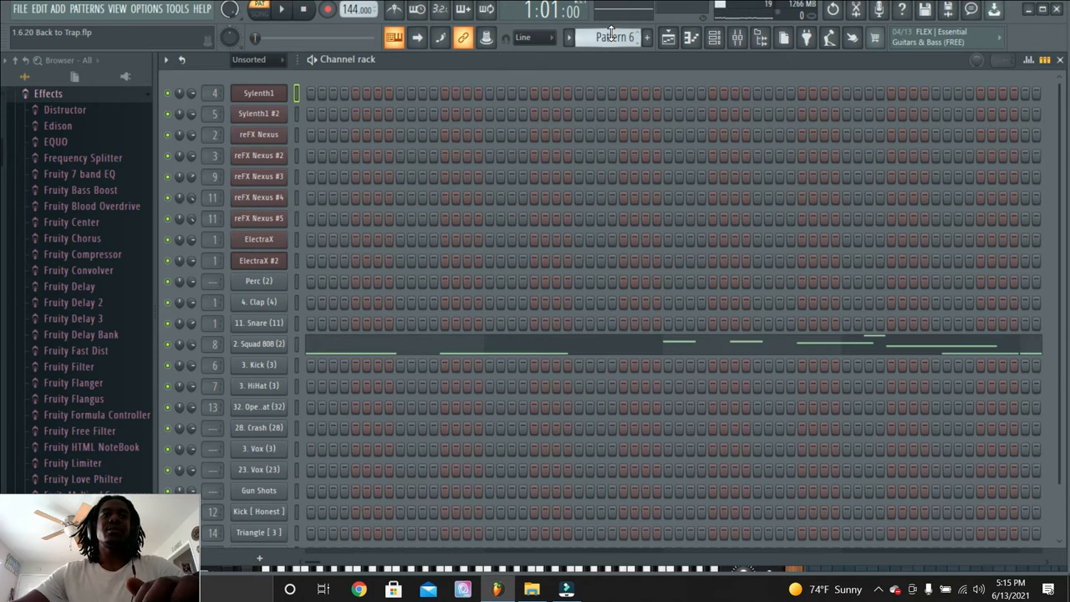
pyautogui.click(325, 351)
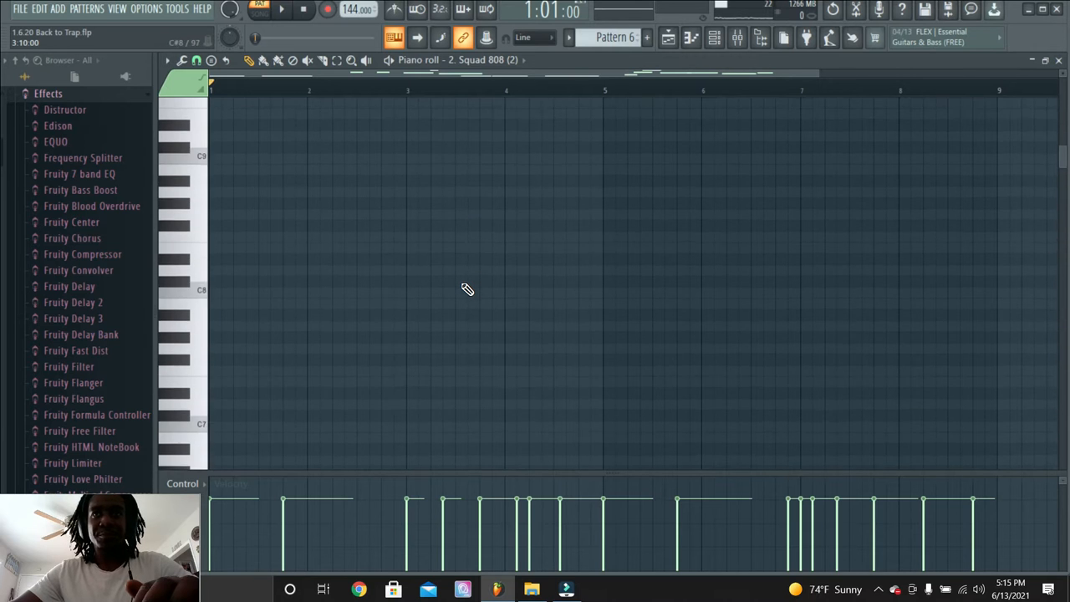
pyautogui.press('space')
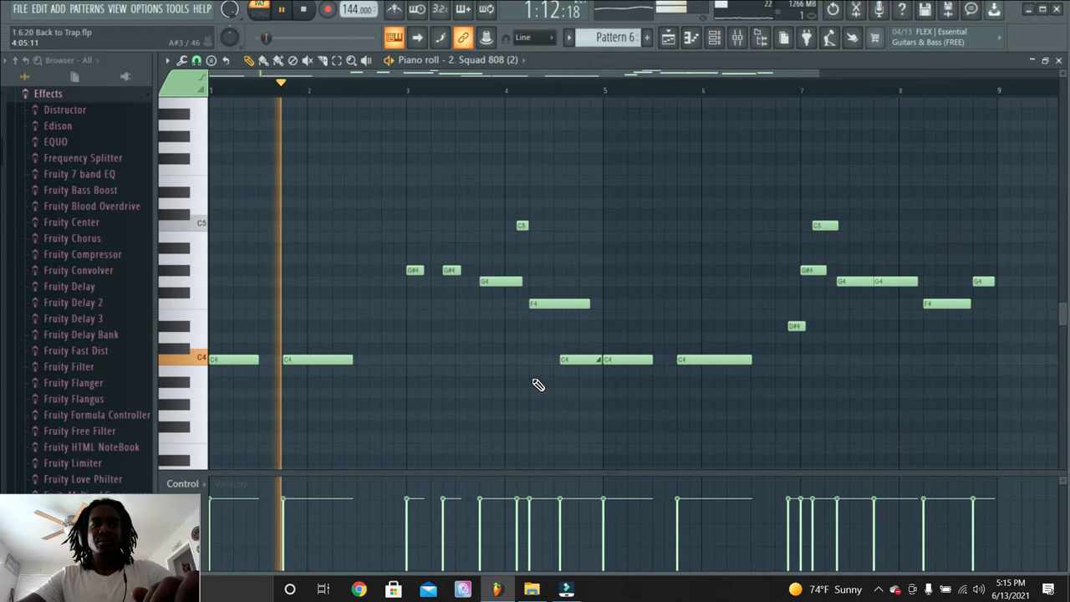
pyautogui.press('space')
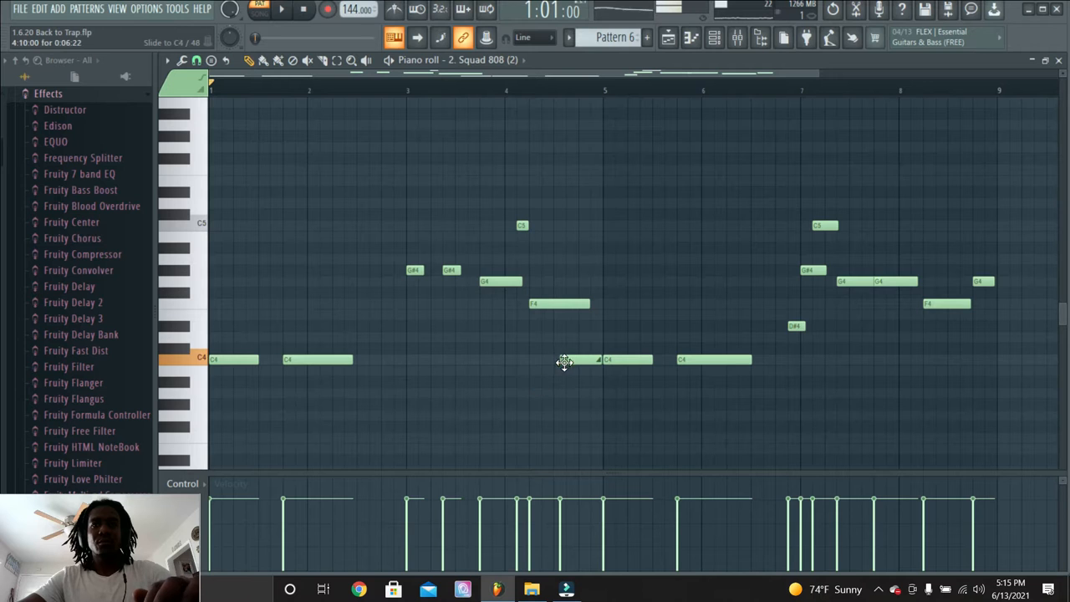
# Turn off the slide property of the C4 note late in bar 4 and play the bass line from bar 4
pyautogui.doubleClick(569, 359)
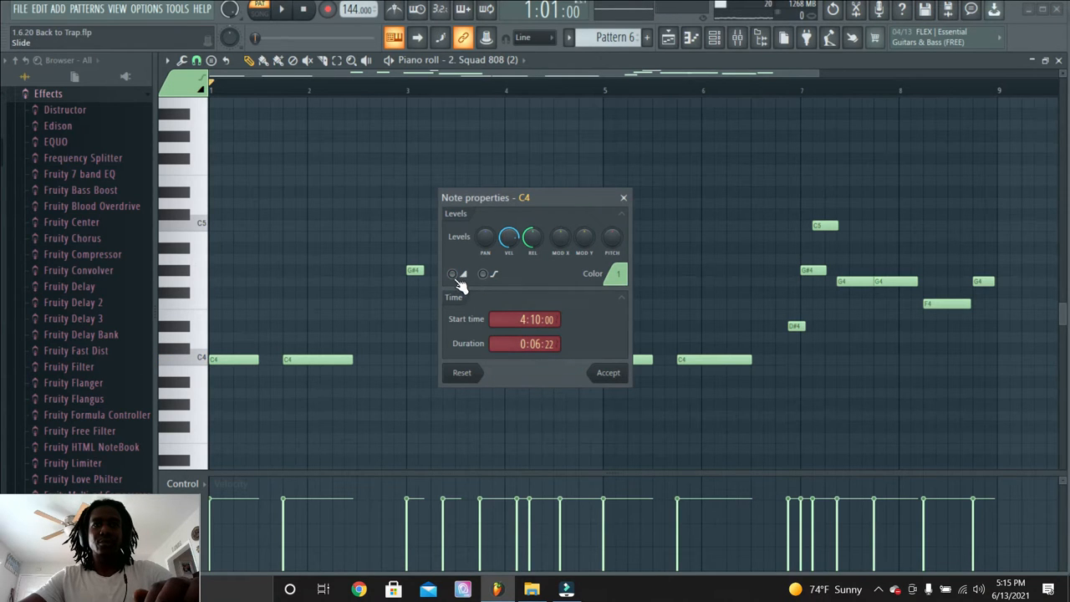
pyautogui.click(617, 376)
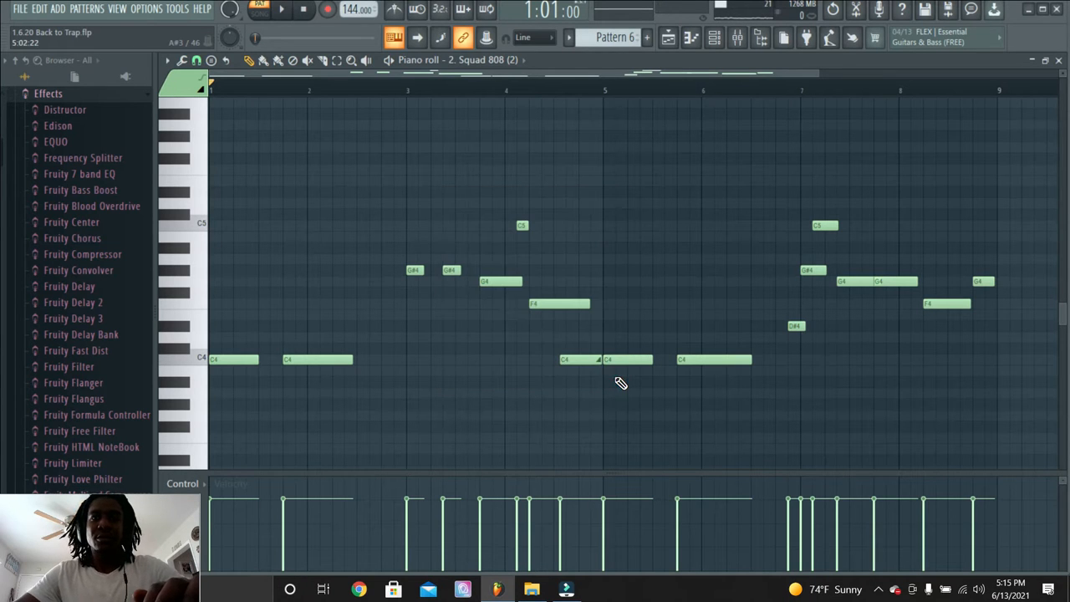
pyautogui.doubleClick(576, 359)
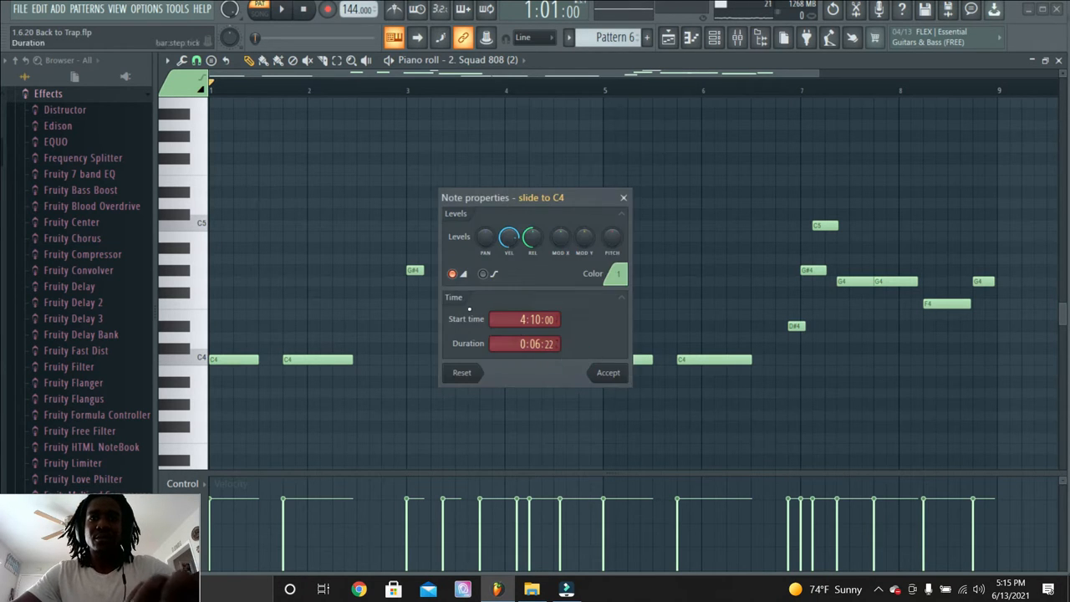
pyautogui.click(608, 375)
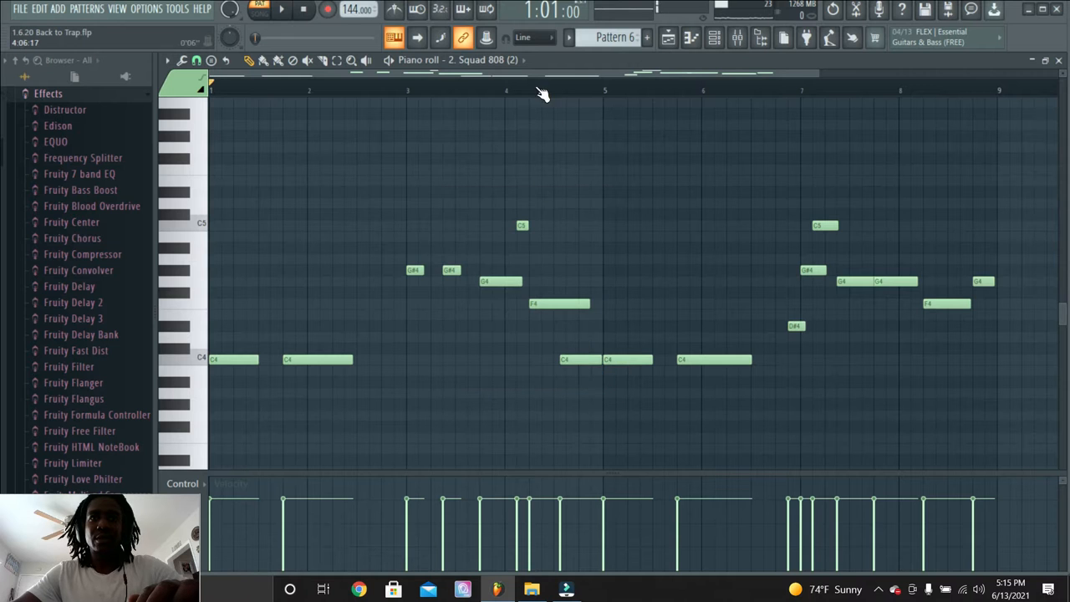
pyautogui.click(523, 92)
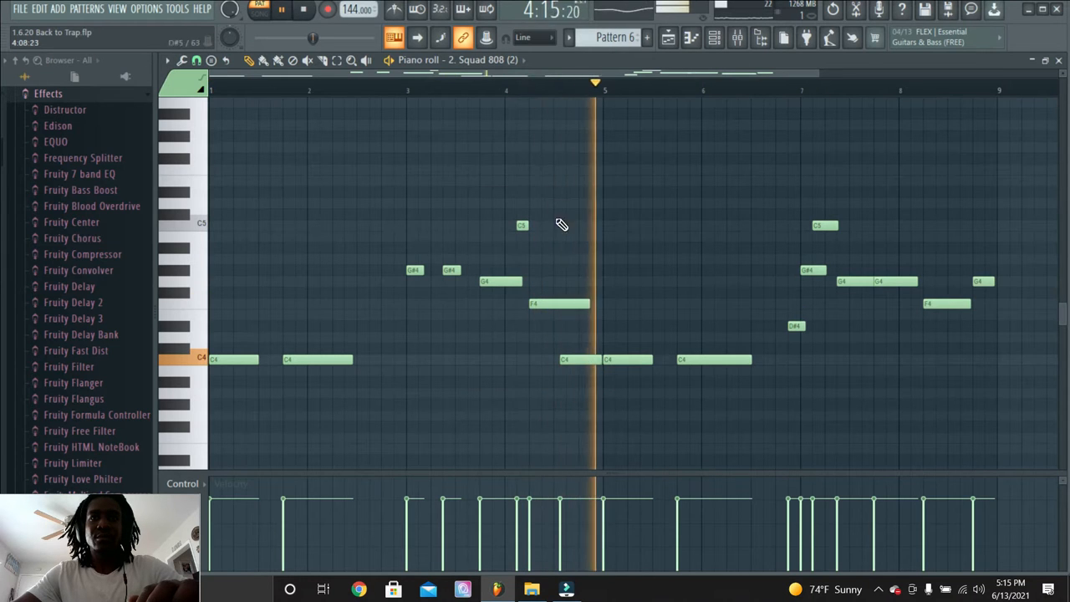
pyautogui.click(526, 91)
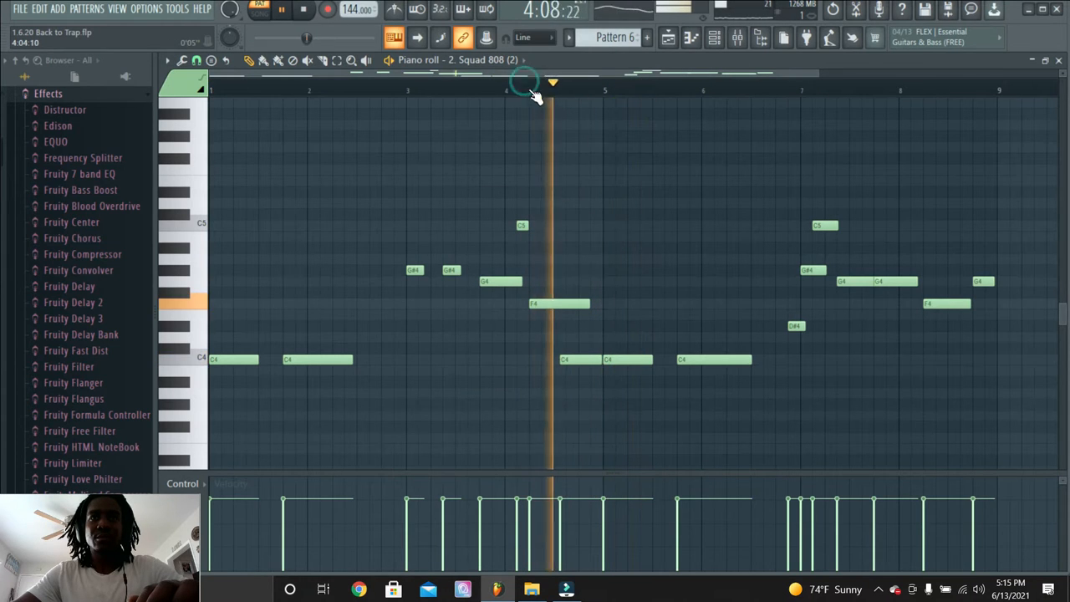
# Turn the slide property of the late bar 4 C4 note back on and replay the bass line from bar 4
pyautogui.doubleClick(574, 360)
pyautogui.click(452, 274)
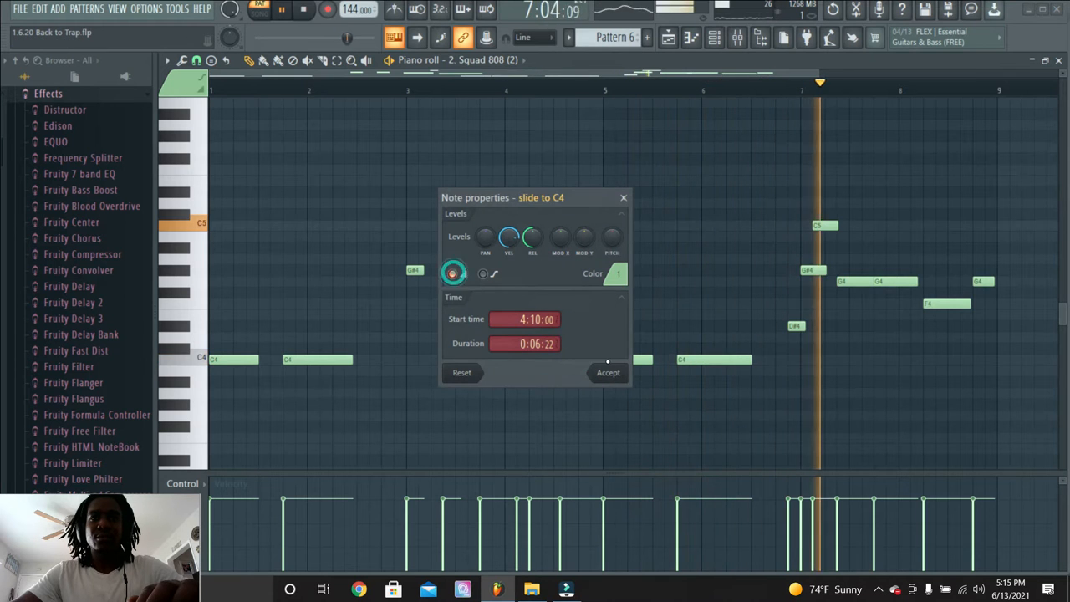
pyautogui.click(609, 373)
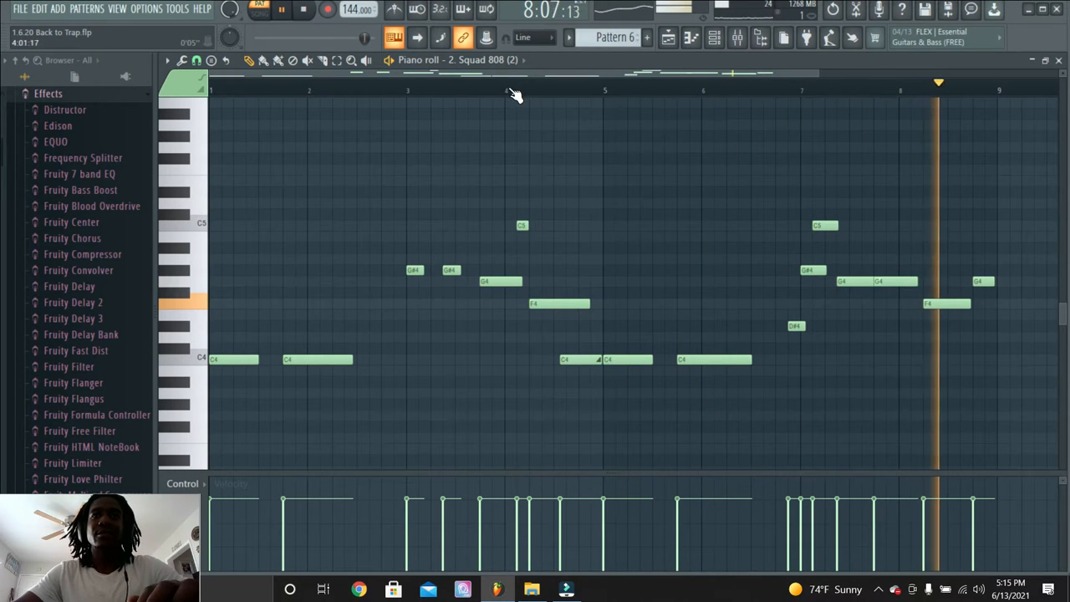
pyautogui.click(507, 89)
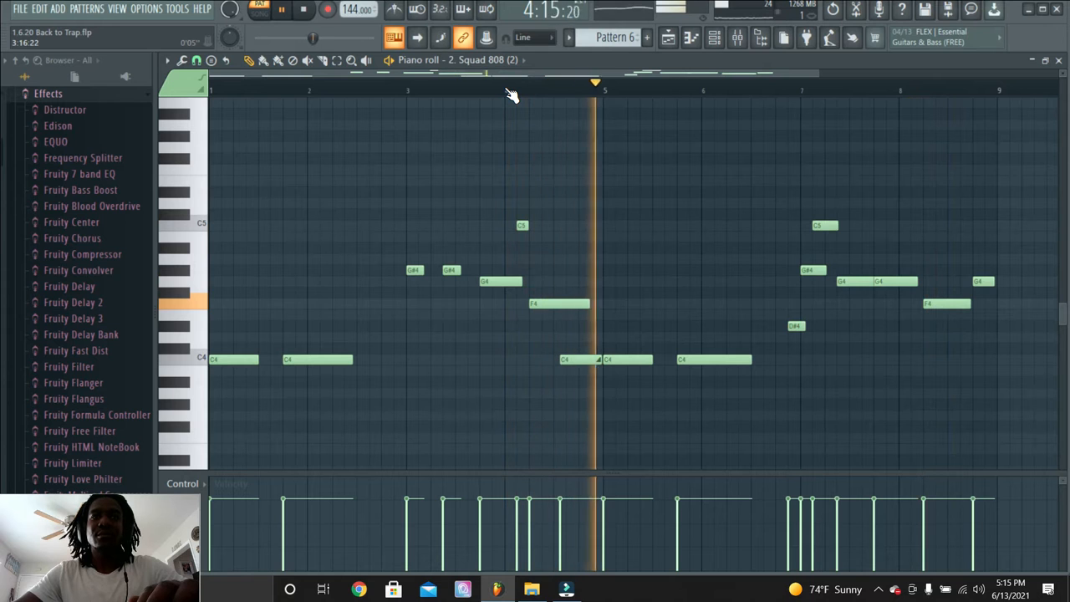
# Switch to Pattern 7 and play the 3. HiHat (3) part with its four bars of notes filling the piano roll
pyautogui.press('F6')
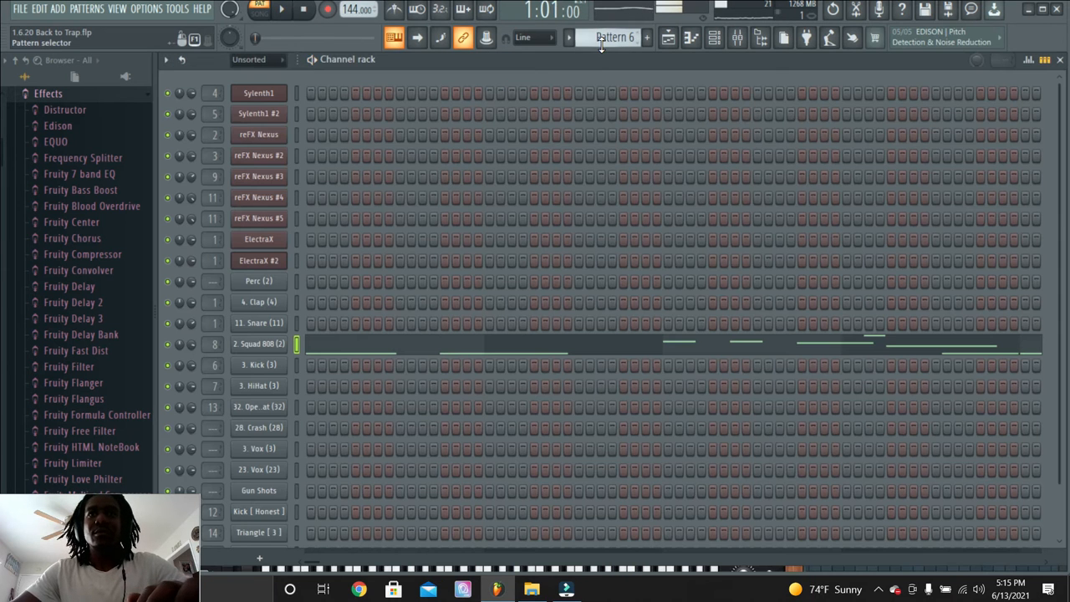
pyautogui.scroll(2, 602, 46)
pyautogui.scroll(-1, 601, 46)
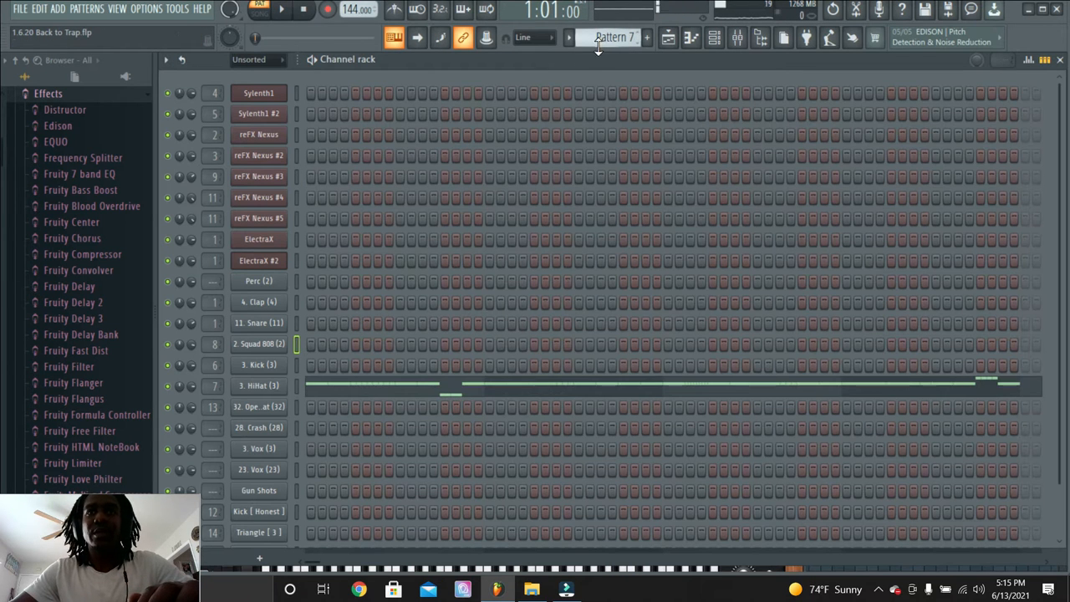
pyautogui.click(307, 391)
pyautogui.press('space')
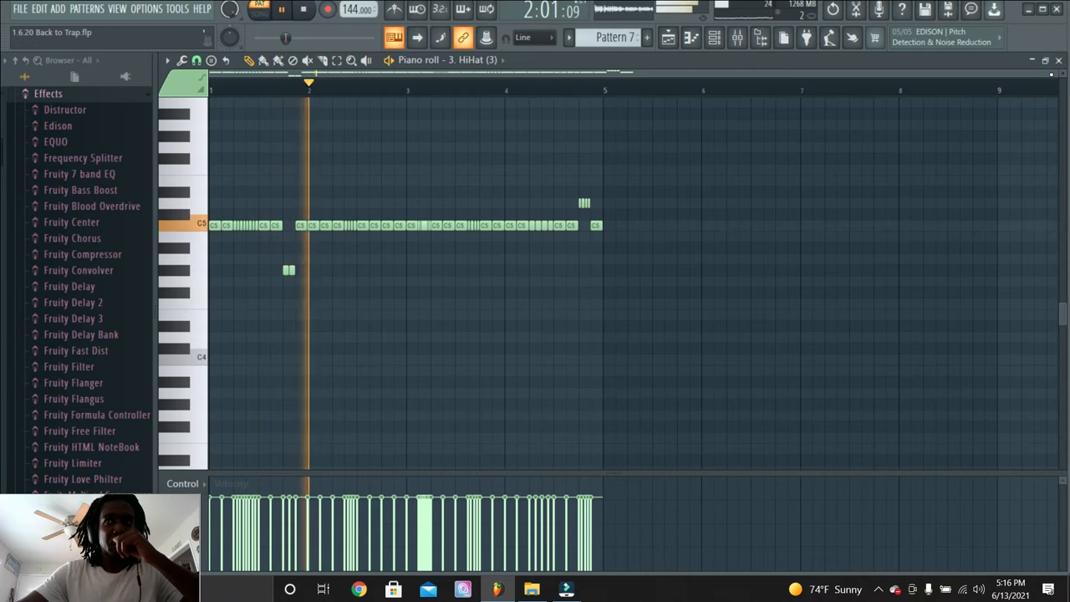
pyautogui.moveTo(1057, 75); pyautogui.dragTo(635, 75)
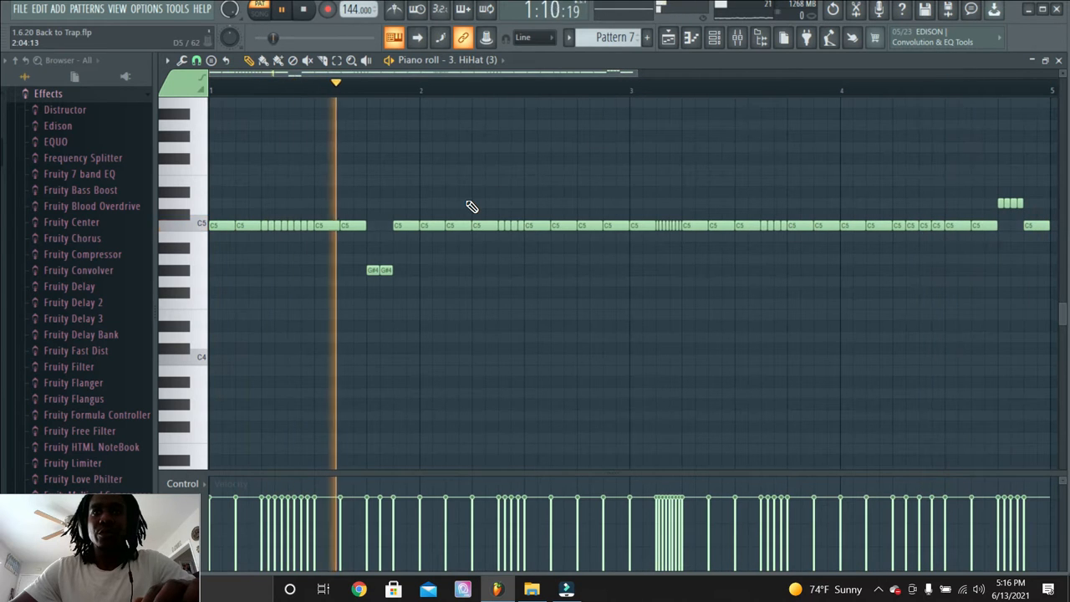
pyautogui.press('space')
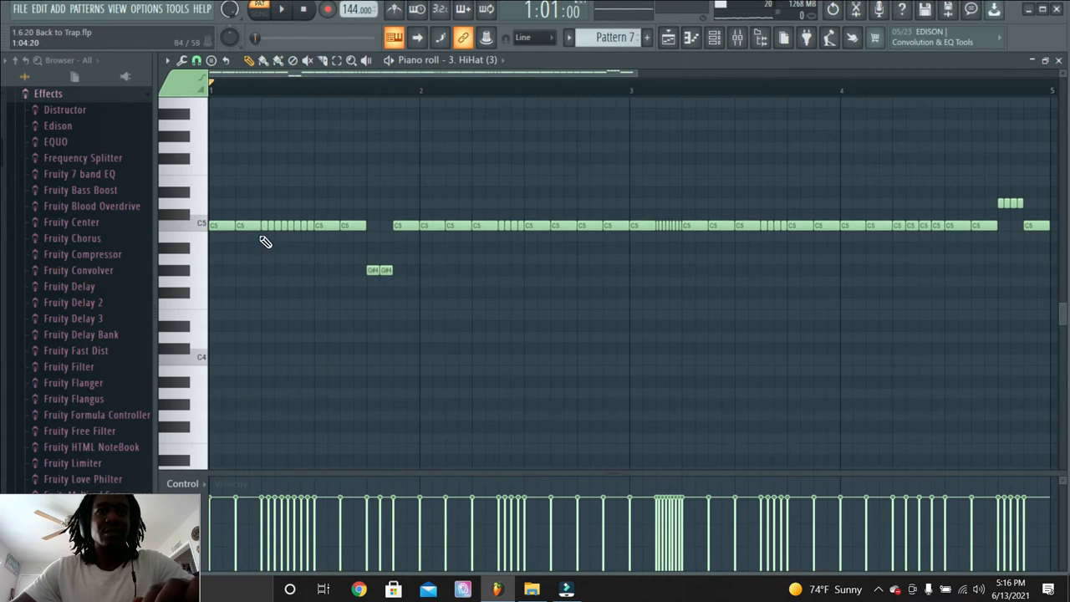
# Return to the channel rack and clone the 3. HiHat (3) channel
pyautogui.click(715, 38)
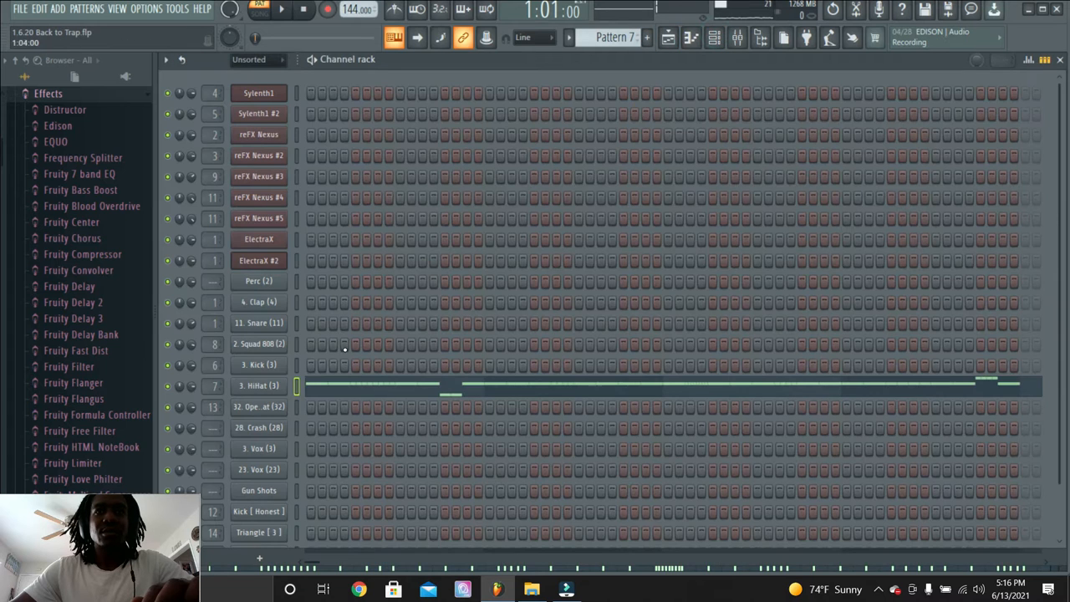
pyautogui.rightClick(282, 385)
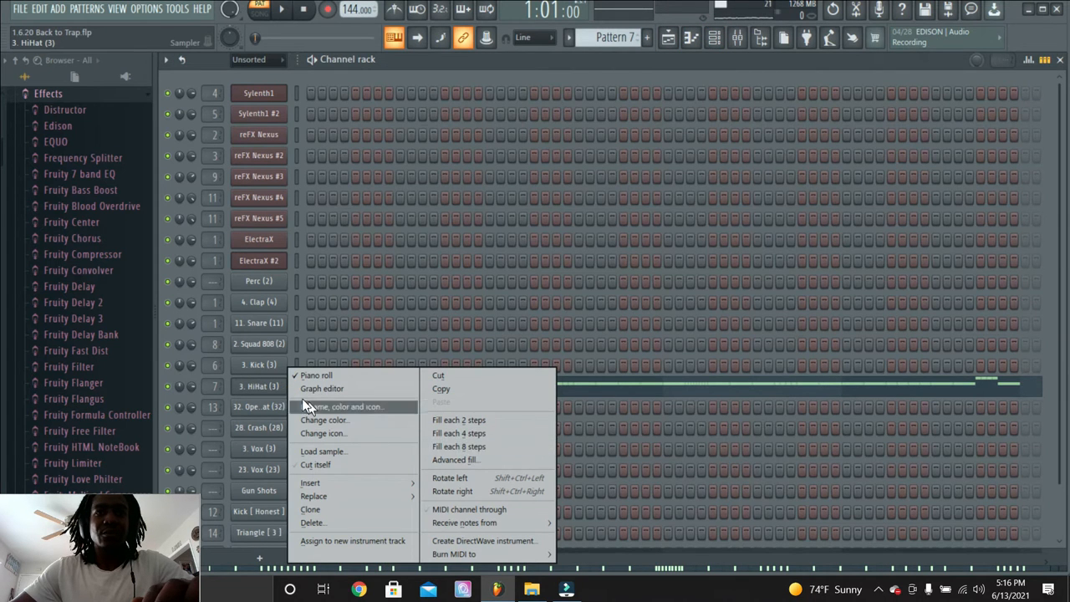
pyautogui.click(268, 390)
pyautogui.rightClick(268, 390)
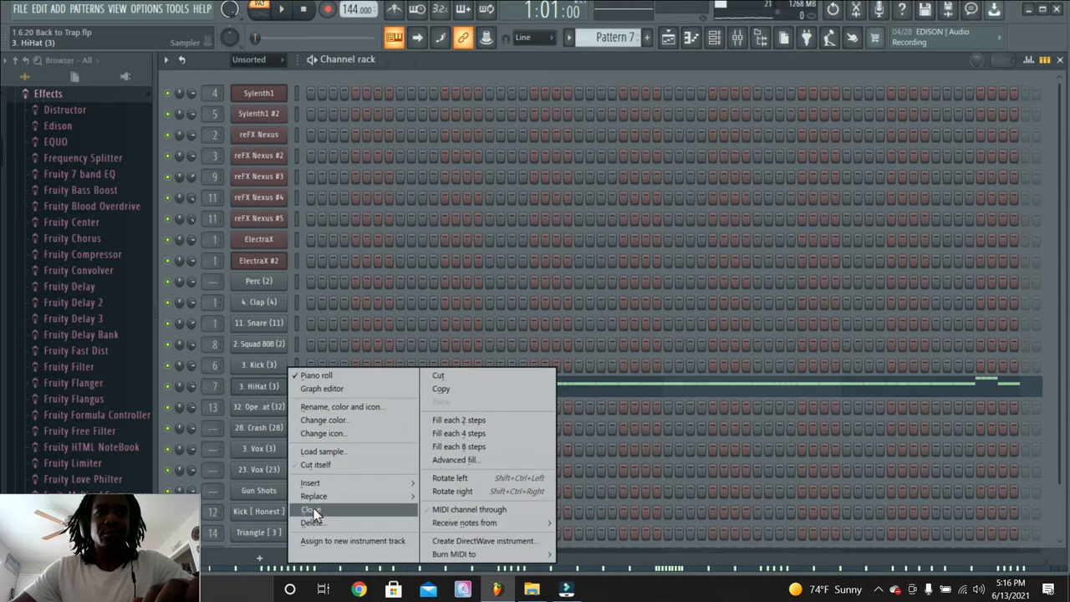
pyautogui.click(335, 509)
# Try filling the cloned hi-hat channel each 8 steps, then fill it each 2 steps instead
pyautogui.rightClick(264, 409)
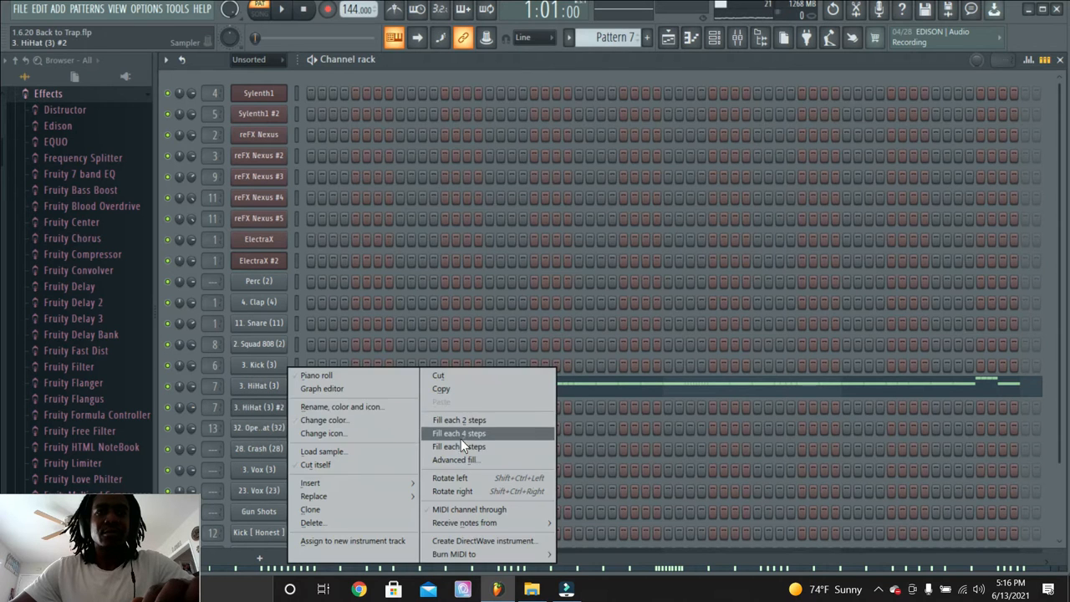
pyautogui.click(466, 445)
pyautogui.rightClick(281, 409)
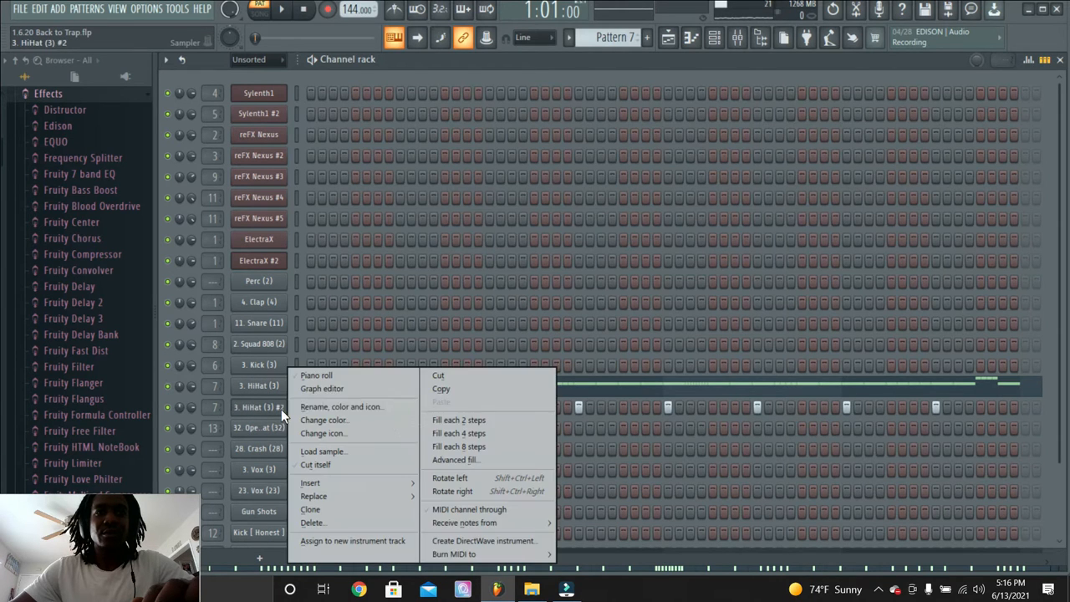
pyautogui.click(456, 420)
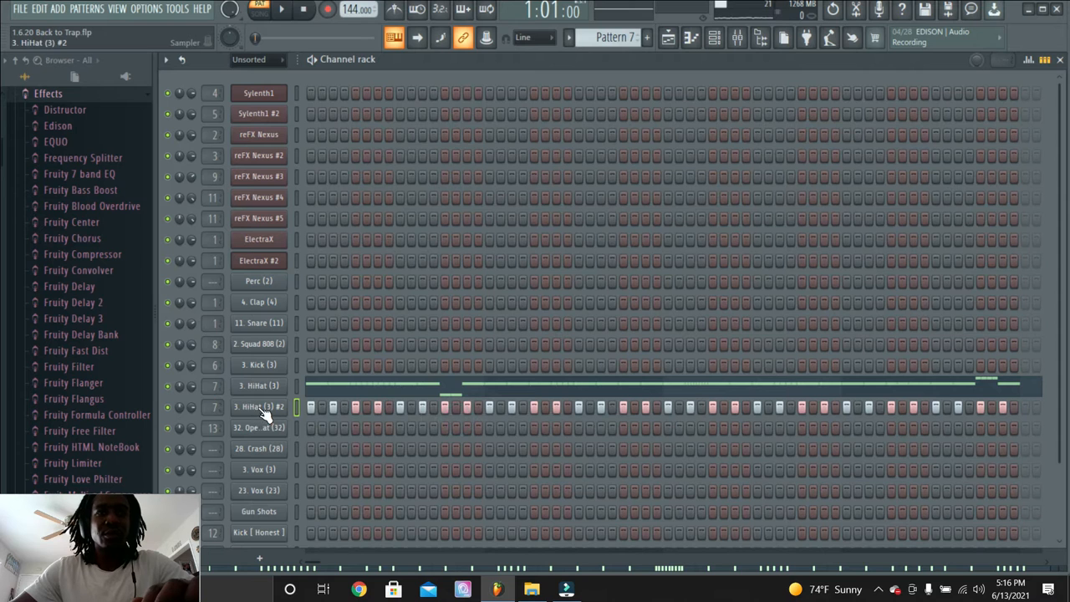
# Send the cloned hi-hat's steps to the piano roll and apply legato so the C5 notes join end to end
pyautogui.rightClick(264, 410)
pyautogui.click(339, 378)
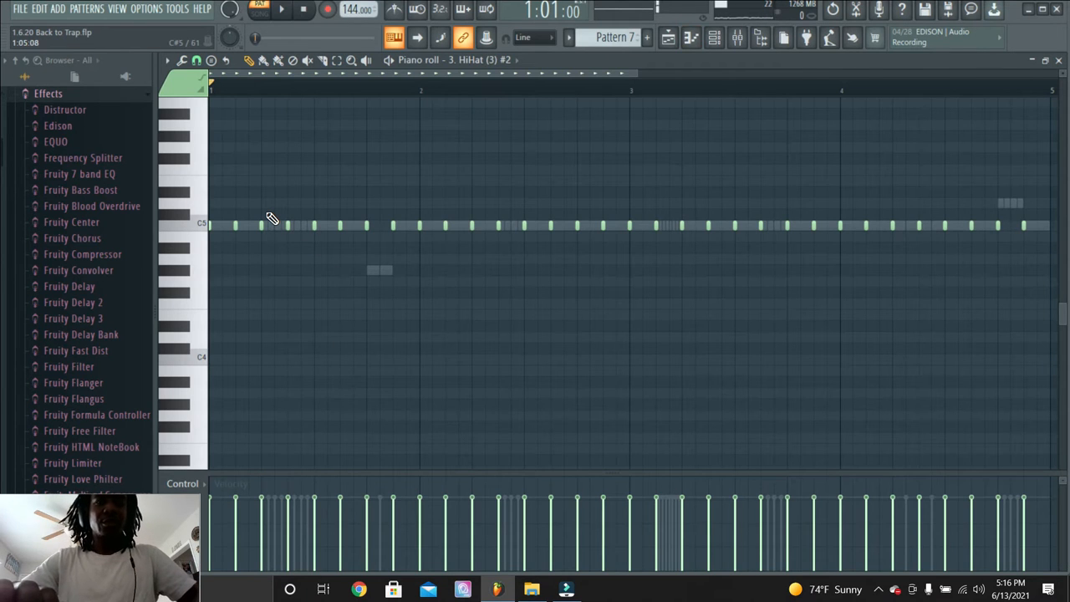
pyautogui.hotkey('ctrl', 'l')
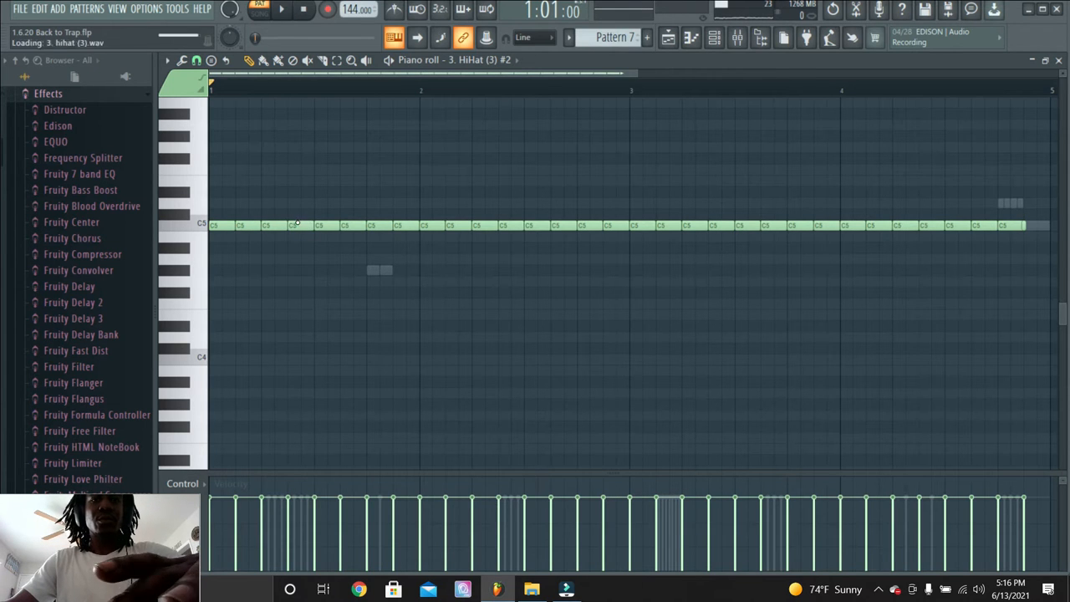
pyautogui.hotkey('alt', 'u')
pyautogui.click(912, 159)
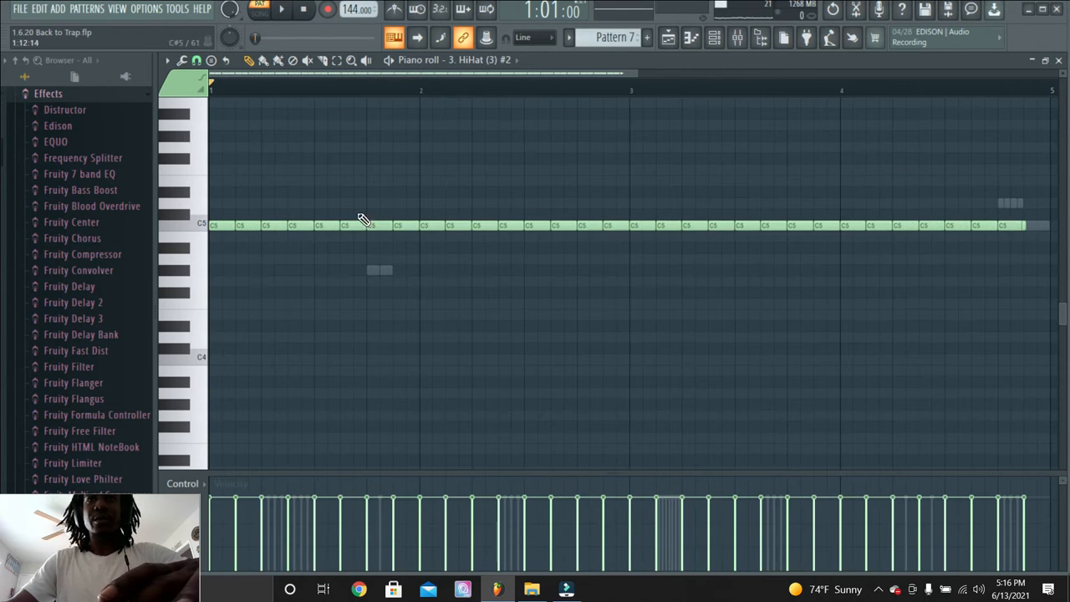
# Chop the two C5 hi-hat notes just before the last quarter of bar 1 into four shorter notes with the chopper
pyautogui.moveTo(327, 209)
pyautogui.mouseDown()
pyautogui.moveTo(328, 249)
pyautogui.moveTo(366, 255)
pyautogui.mouseUp()
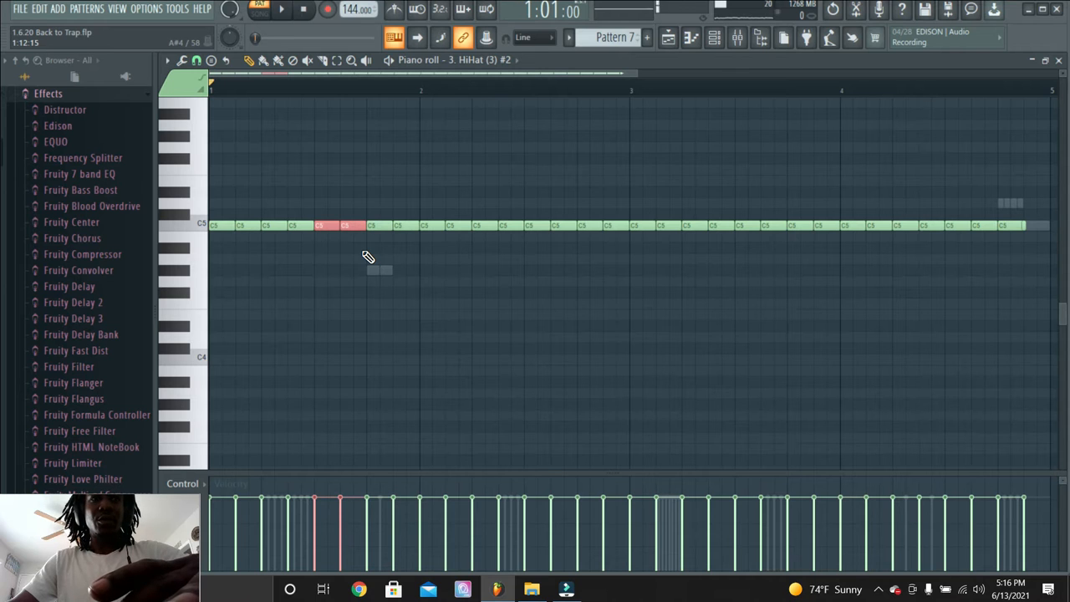
pyautogui.hotkey('ctrl', 'u')
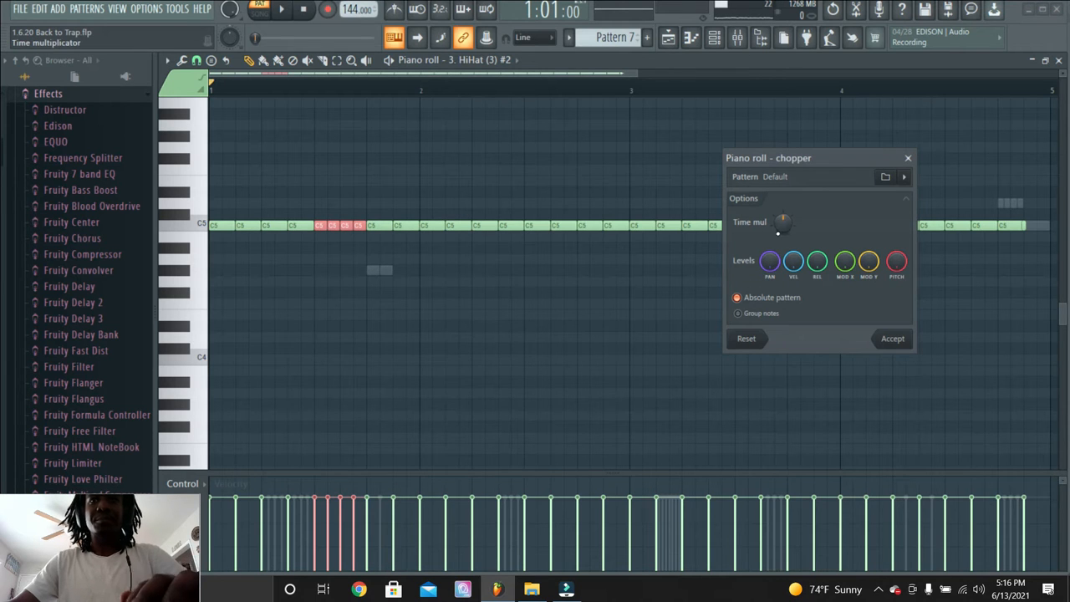
pyautogui.moveTo(791, 222)
pyautogui.mouseDown()
pyautogui.moveTo(791, 240)
pyautogui.moveTo(791, 226)
pyautogui.mouseUp()
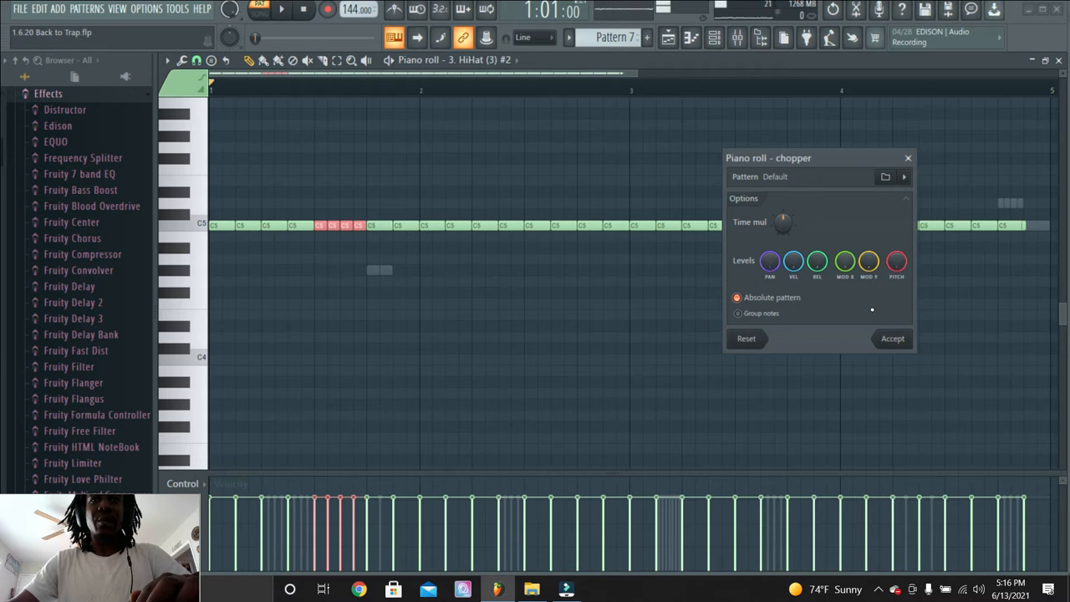
pyautogui.click(893, 340)
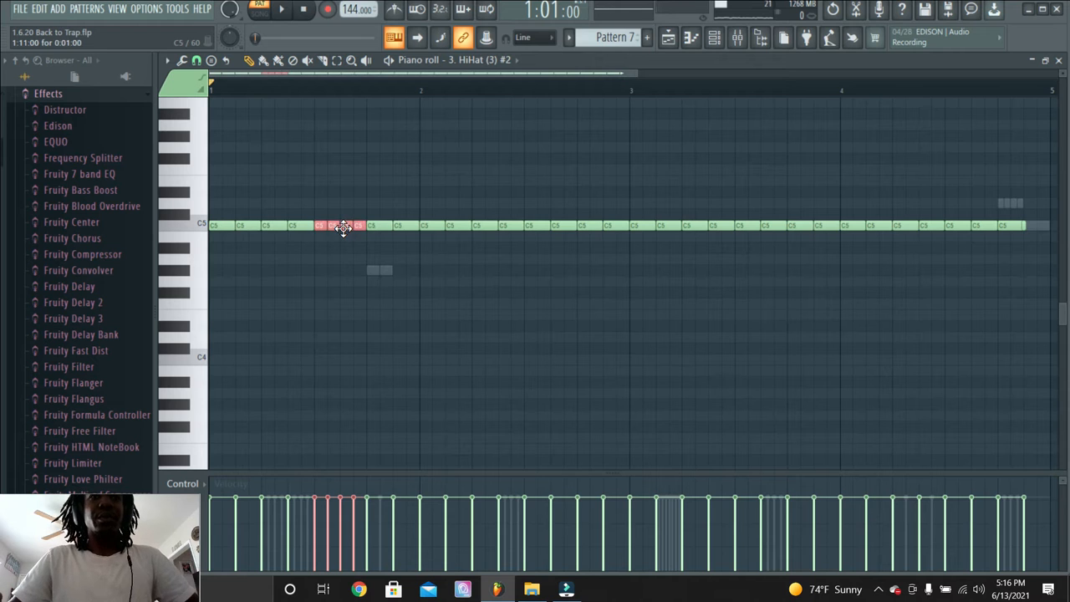
# Transpose the four chopped hi-hat notes down and back up to C5, then lower them to G#4
pyautogui.press('Down')
pyautogui.press('Down')
pyautogui.press('Down')
pyautogui.press('Down')
pyautogui.press('Down')
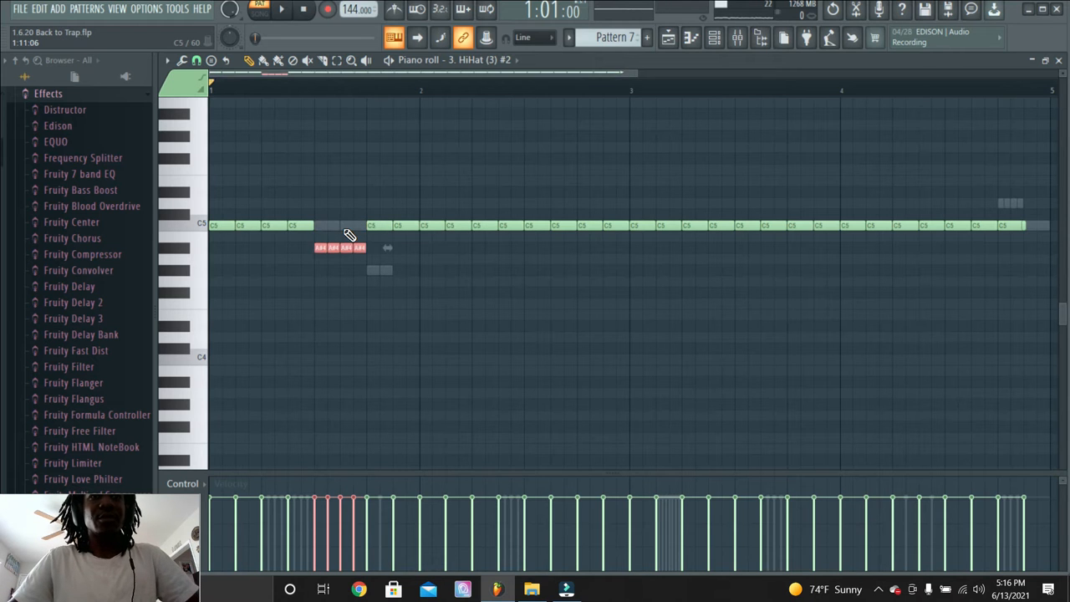
pyautogui.press('Up')
pyautogui.press('Up')
pyautogui.press('Up')
pyautogui.press('Up')
pyautogui.press('Up')
pyautogui.press('Up')
pyautogui.press('Up')
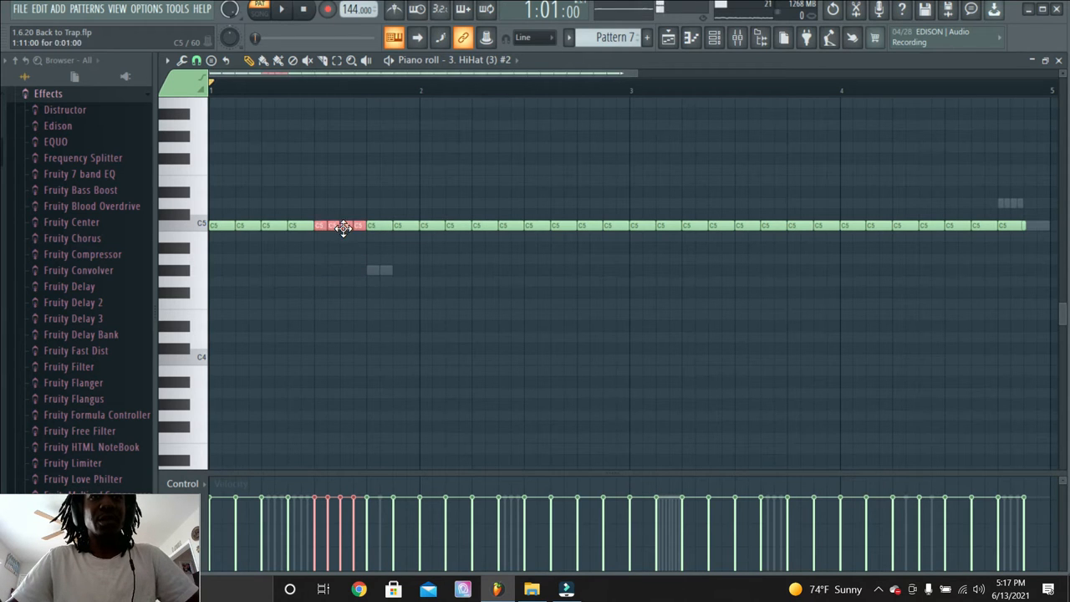
pyautogui.press('Down')
pyautogui.press('Down')
pyautogui.press('Down')
pyautogui.press('Down')
pyautogui.press('Down')
pyautogui.press('Down')
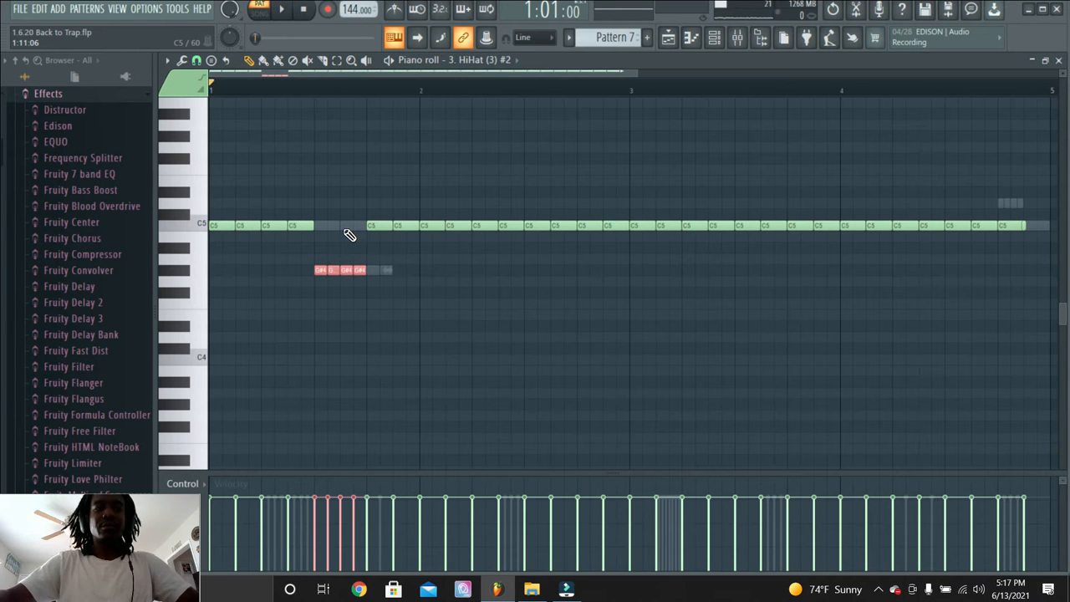
# Delete the cloned 3. HiHat (3) #2 channel from the channel rack
pyautogui.press('F6')
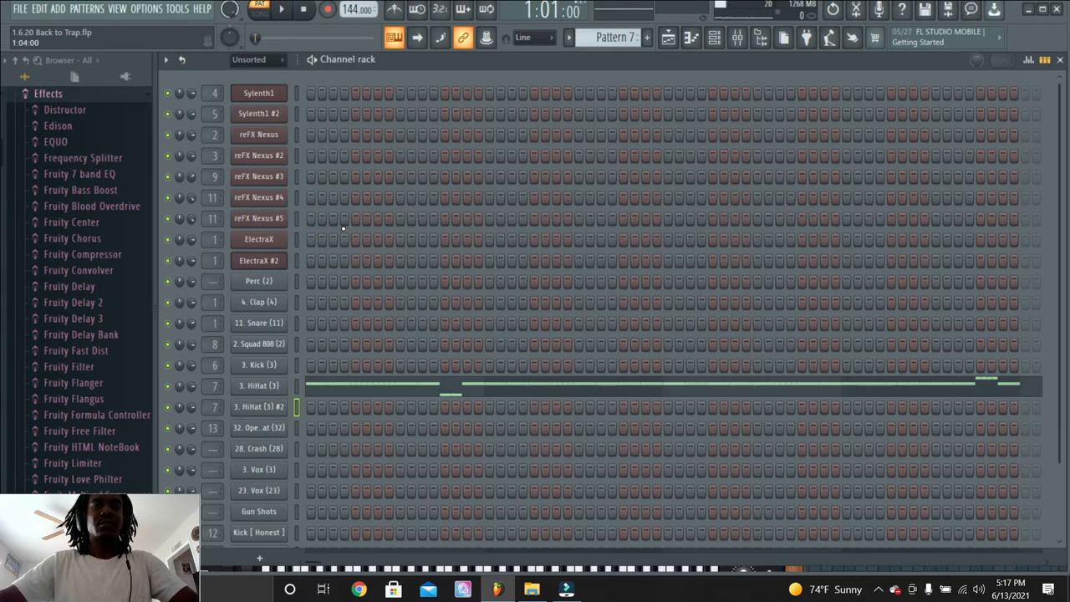
pyautogui.rightClick(261, 407)
pyautogui.click(315, 520)
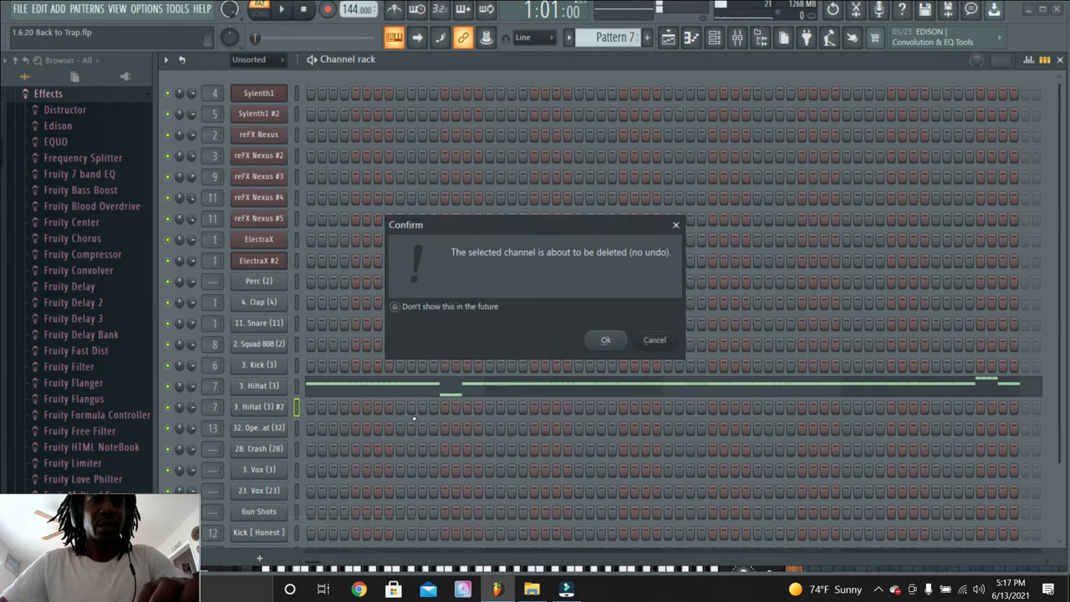
pyautogui.click(601, 341)
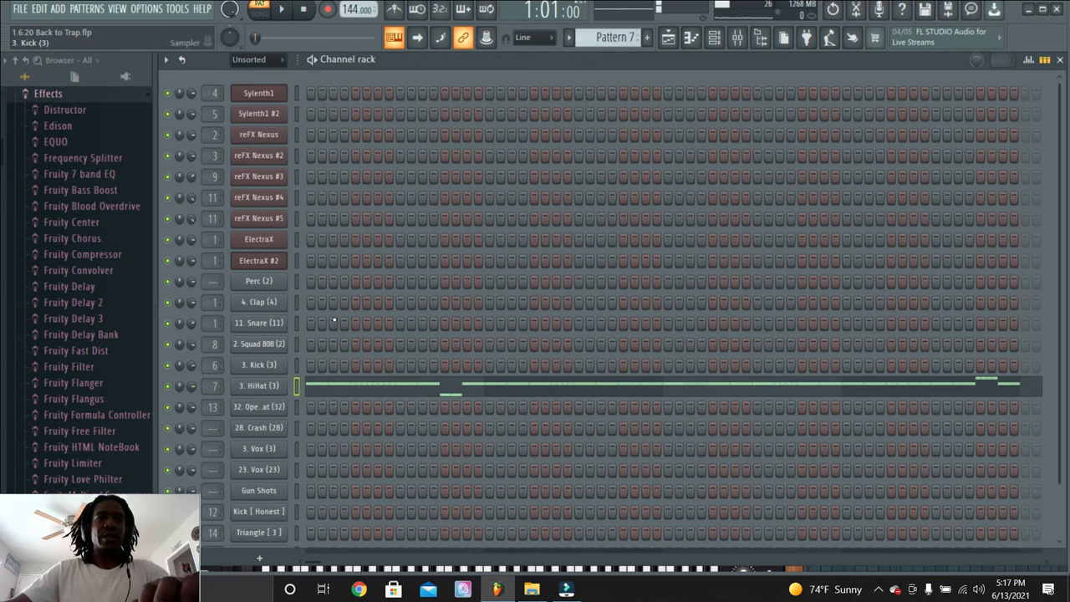
# Switch to Pattern 8 and open the reFX Nexus #3 instrument
pyautogui.scroll(-1, 606, 38)
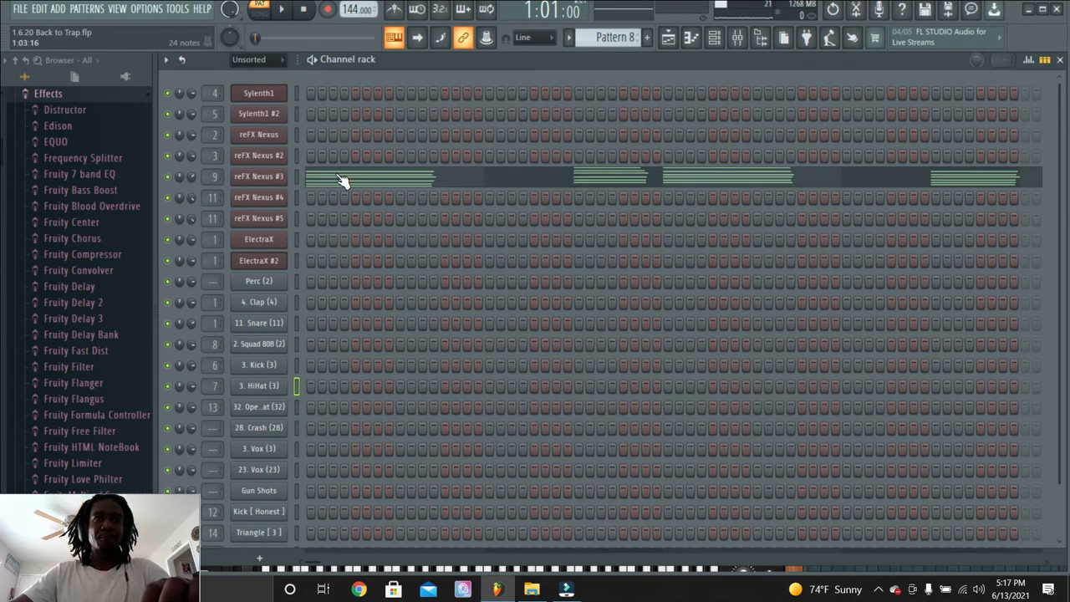
pyautogui.click(257, 192)
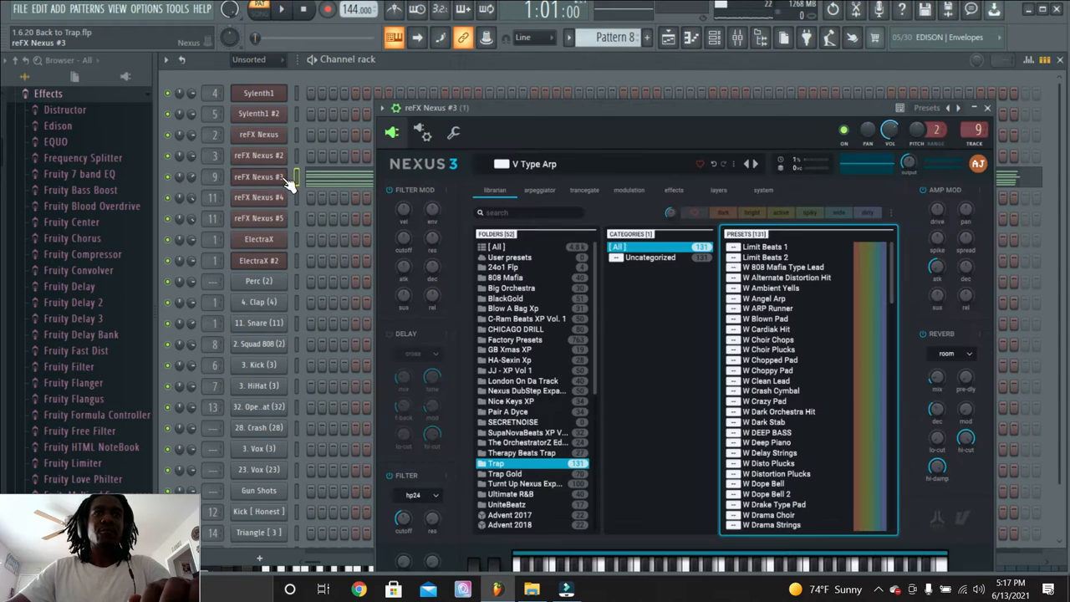
# Open the reFX Nexus #3 chords of Pattern 8 in the piano roll and view all four bars of notes
pyautogui.click(347, 178)
pyautogui.scroll(9, 388, 244)
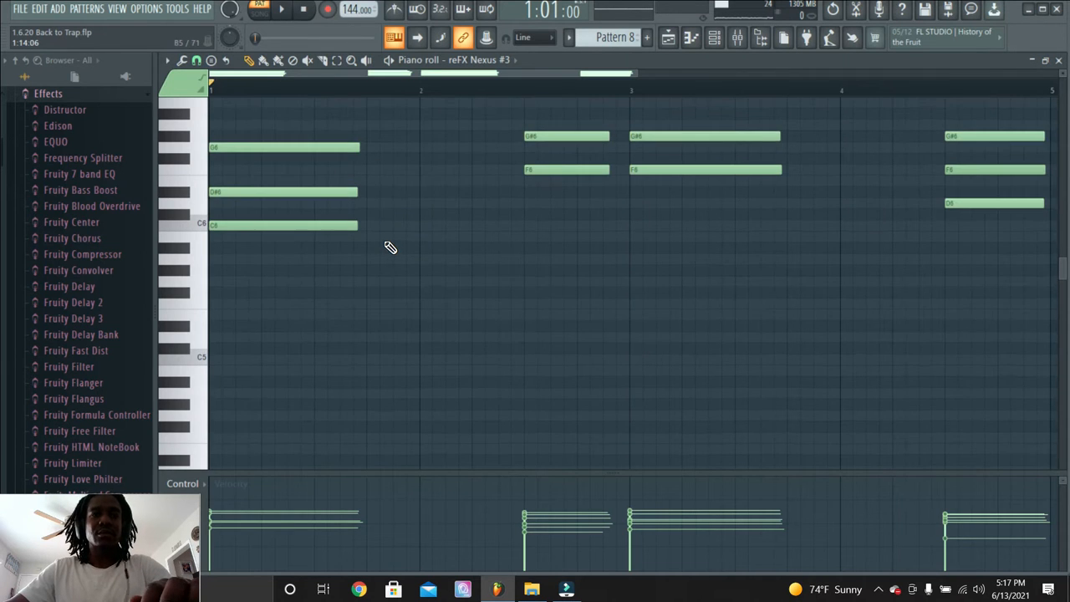
pyautogui.moveTo(638, 74); pyautogui.dragTo(787, 73)
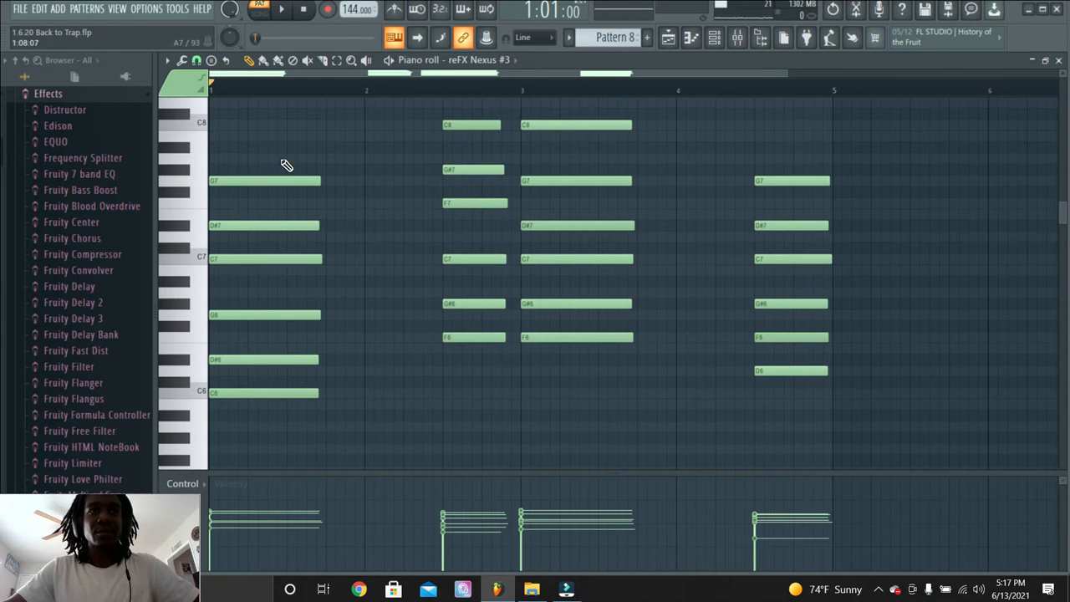
# Shorten all of Pattern 8's chord notes together and stretch them back to their previous length
pyautogui.hotkey('ctrl', 'a')
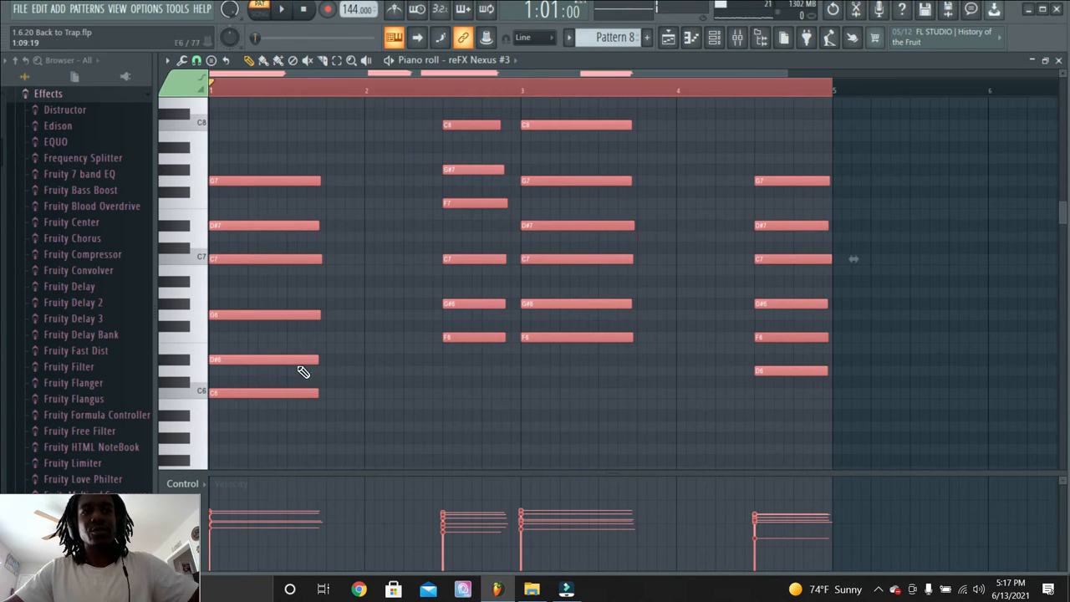
pyautogui.moveTo(317, 392); pyautogui.dragTo(203, 399)
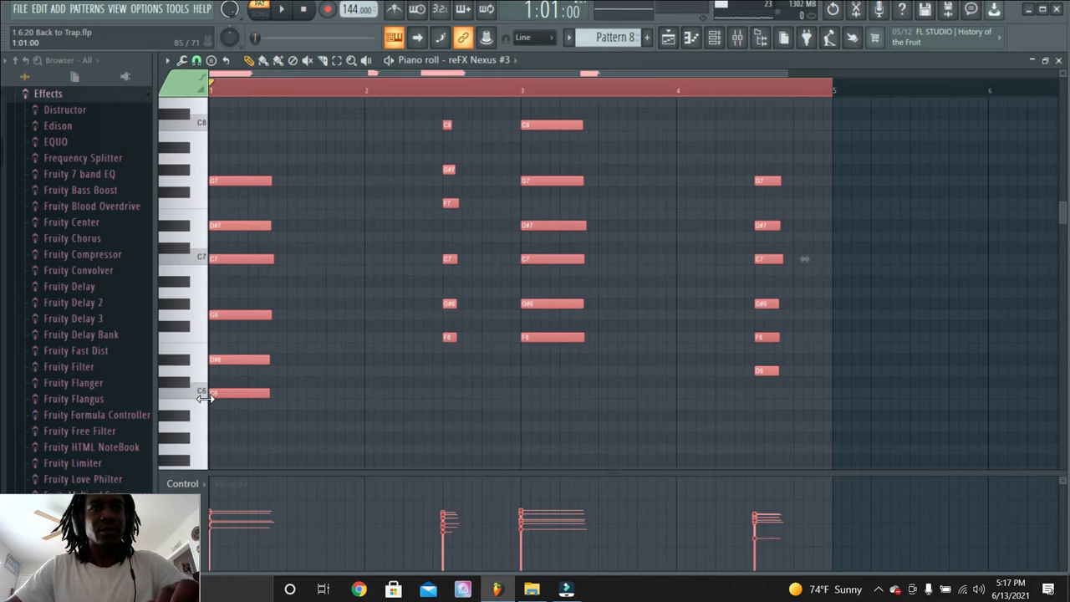
pyautogui.moveTo(281, 393); pyautogui.dragTo(317, 400)
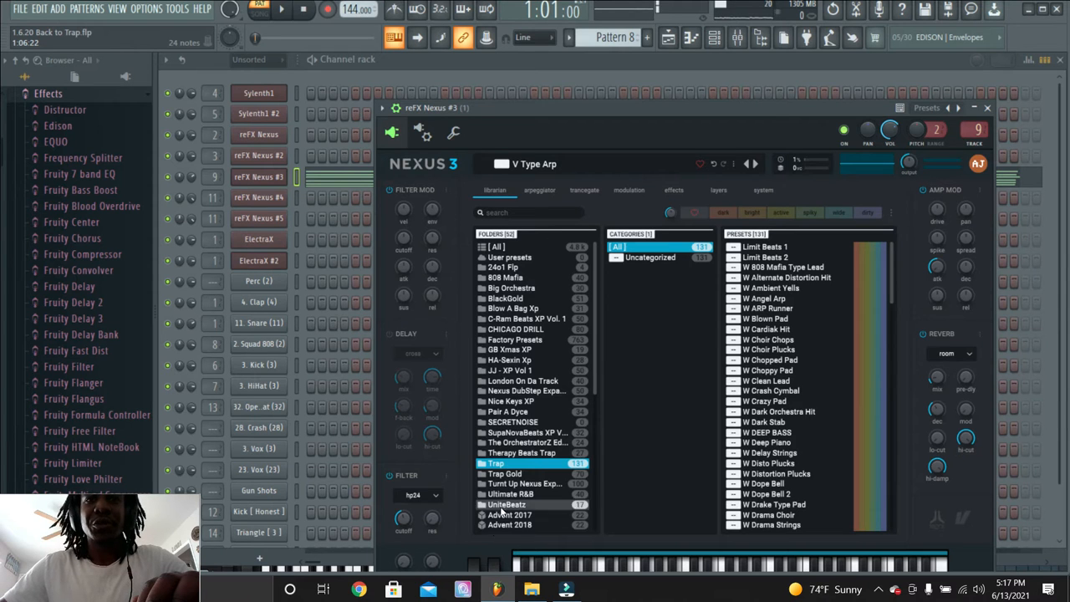
# Look through the sound folders of reFX Nexus #3, close the instrument and play back Pattern 8
pyautogui.scroll(-8, 499, 494)
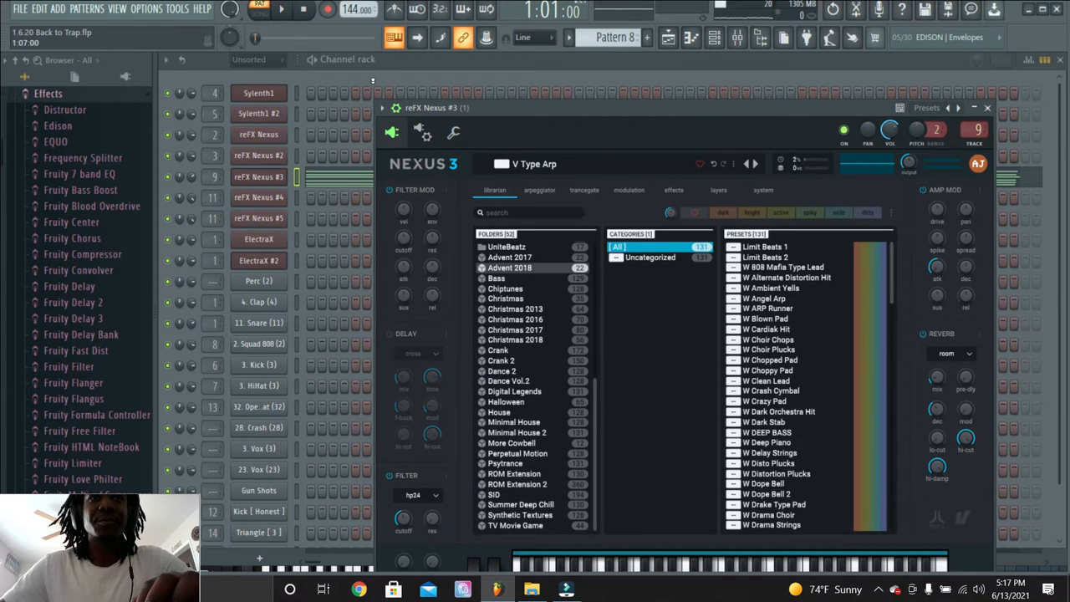
pyautogui.click(419, 64)
pyautogui.press('space')
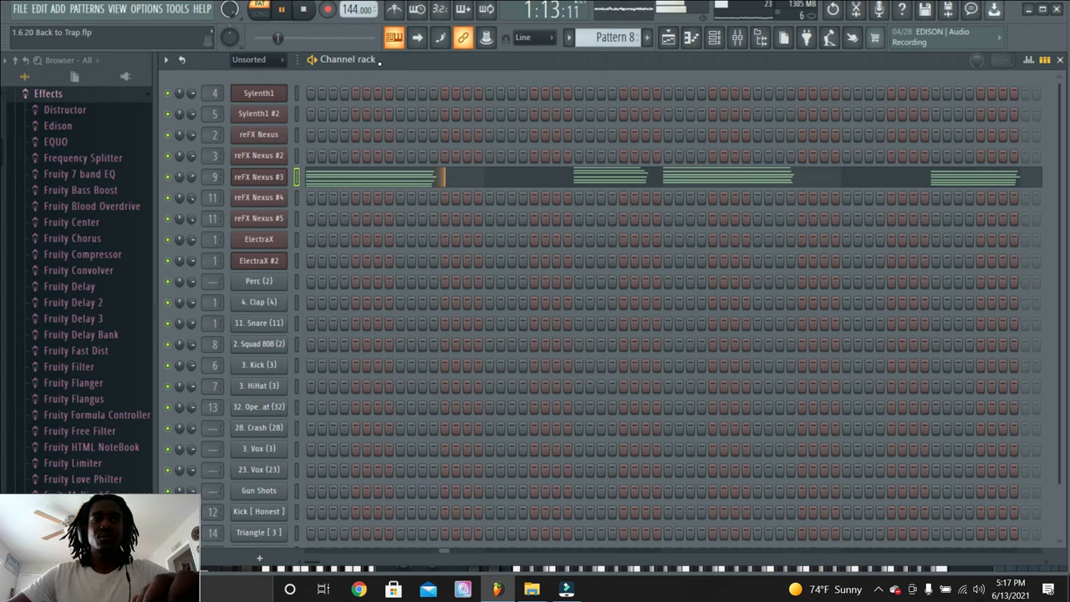
pyautogui.press('space')
# Show the mixer, play Pattern 8 through track 9 and open that track's Gross Beat effect
pyautogui.click(738, 42)
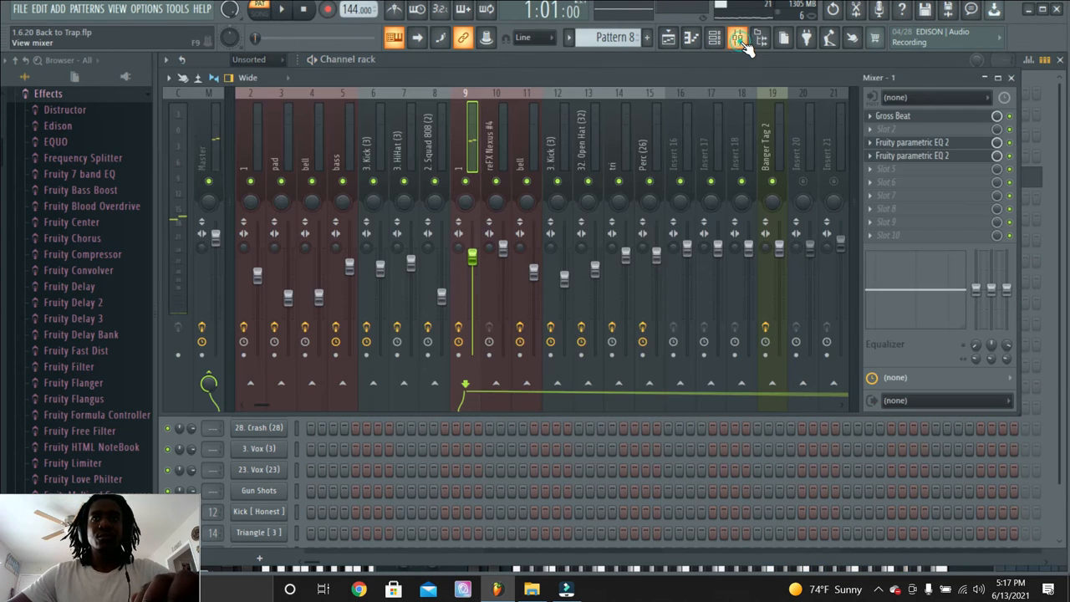
pyautogui.press('space')
pyautogui.press('space')
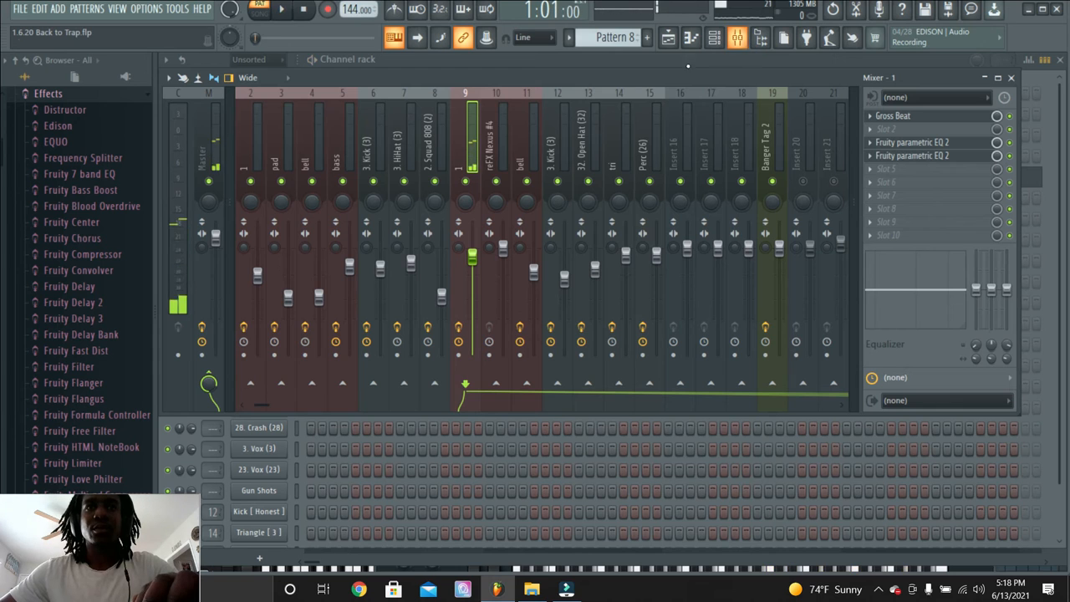
pyautogui.click(953, 117)
# Compare Pattern 8's playback with Gross Beat bypassed and enabled on mixer track 9, and close the mixer
pyautogui.click(1012, 121)
pyautogui.press('space')
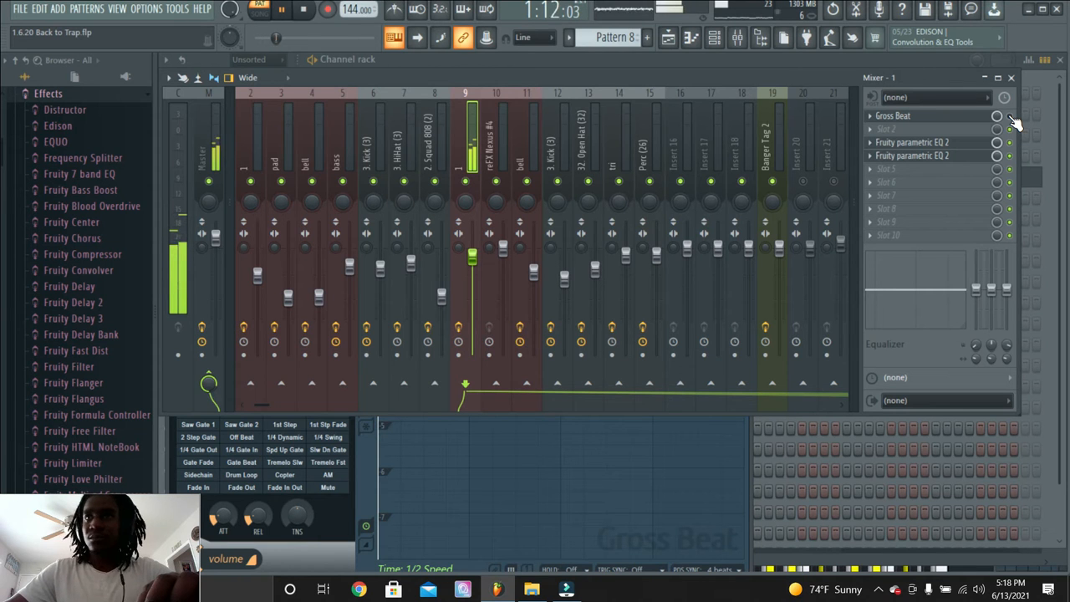
pyautogui.press('space')
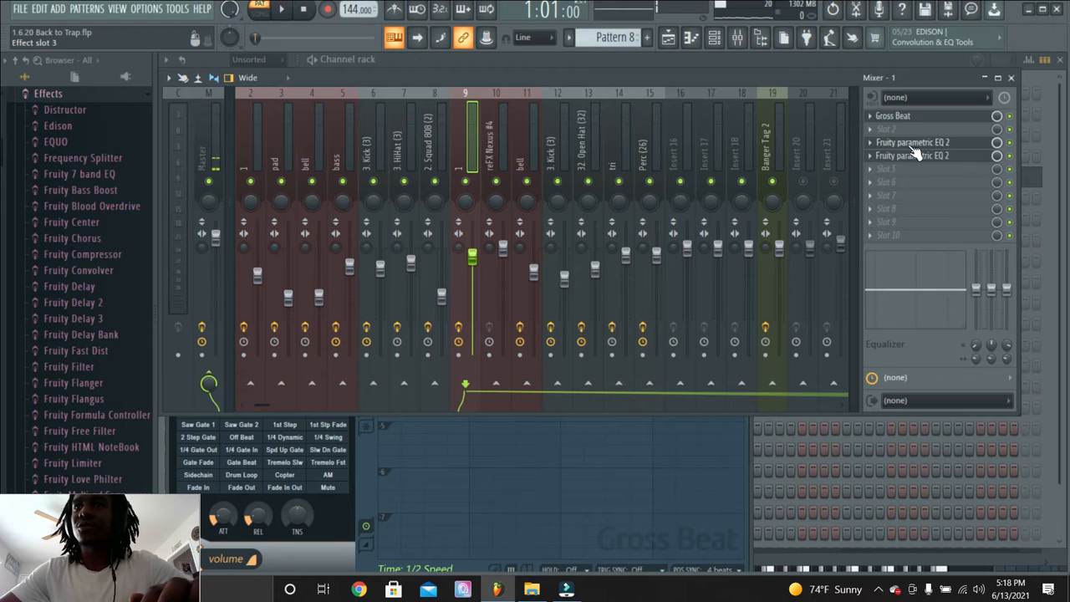
pyautogui.press('space')
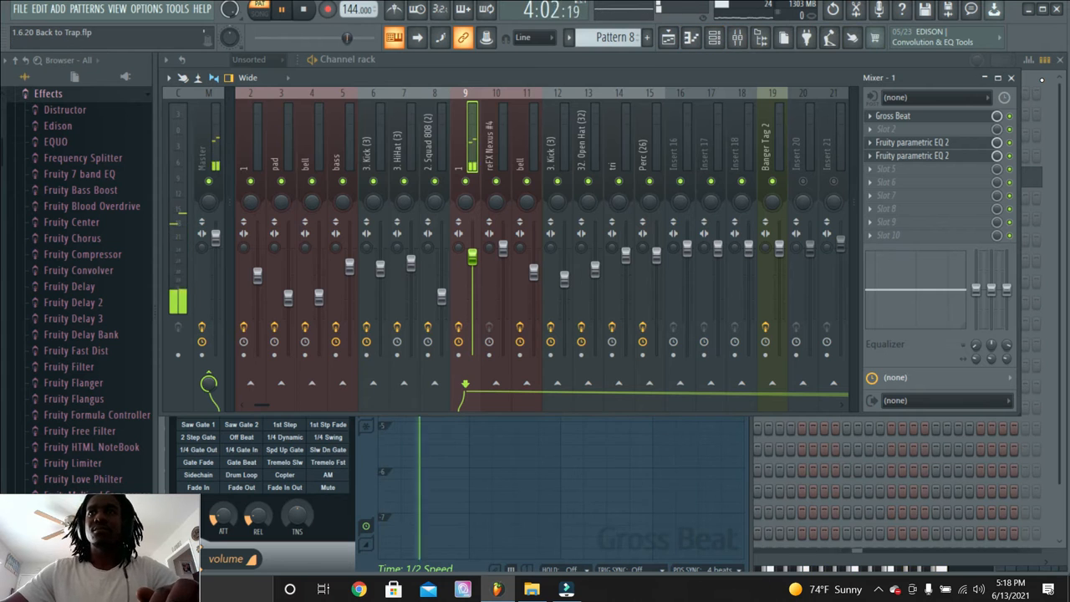
pyautogui.press('F6')
pyautogui.press('space')
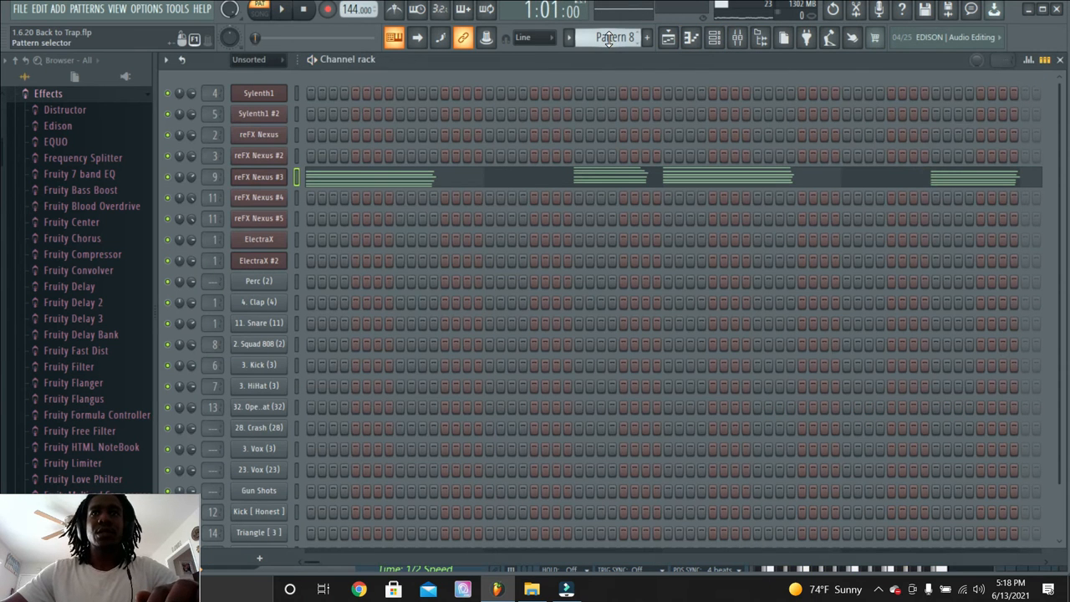
# Switch to Pattern 9, inspect the Diamonds Dancing preset in reFX Nexus #4 and close the instrument
pyautogui.scroll(-1, 609, 40)
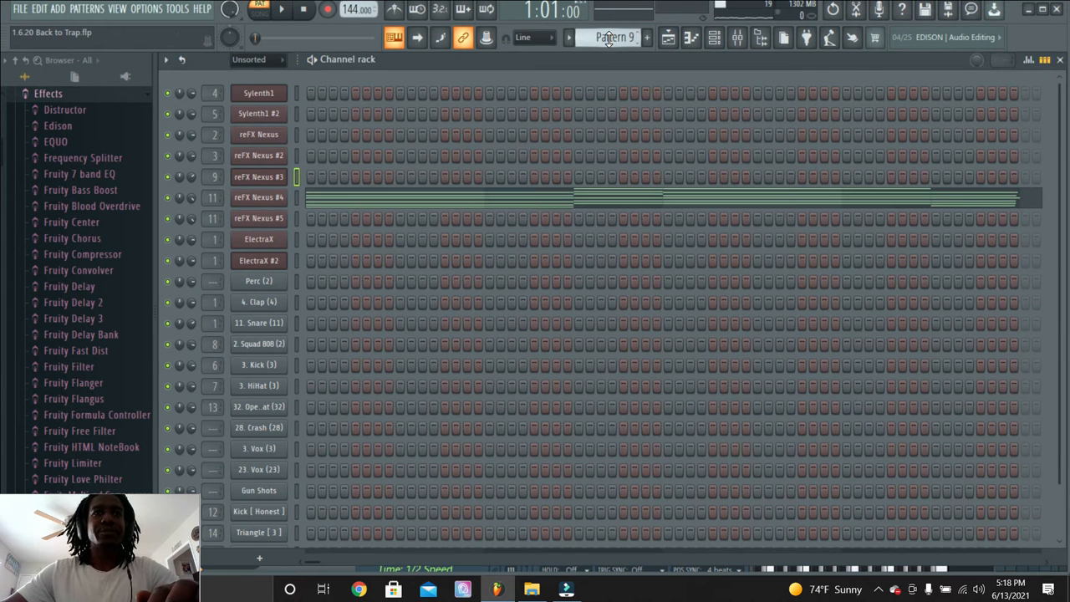
pyautogui.click(257, 201)
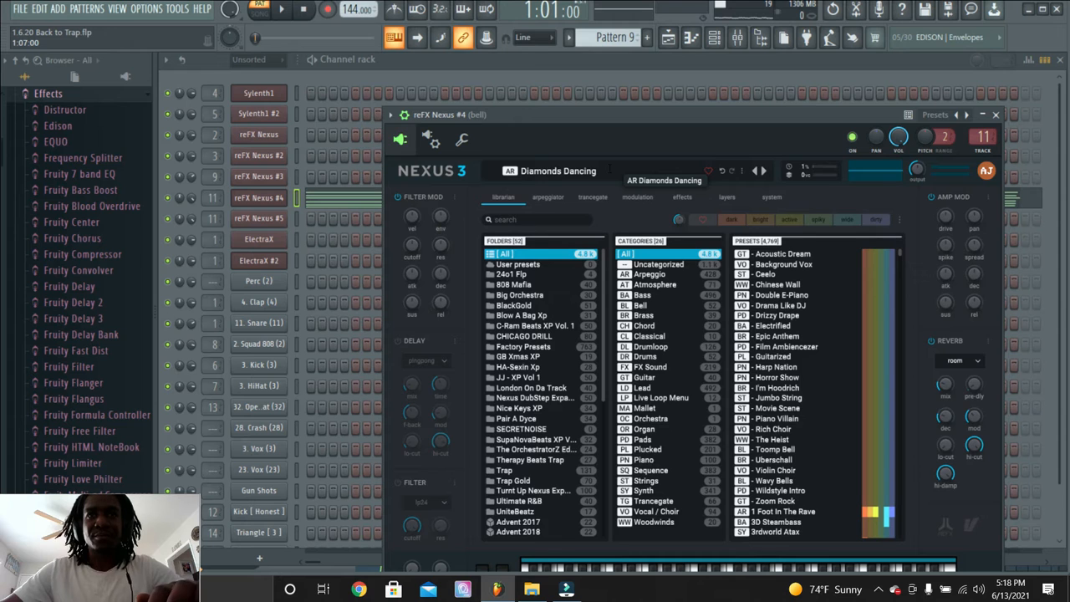
pyautogui.click(515, 219)
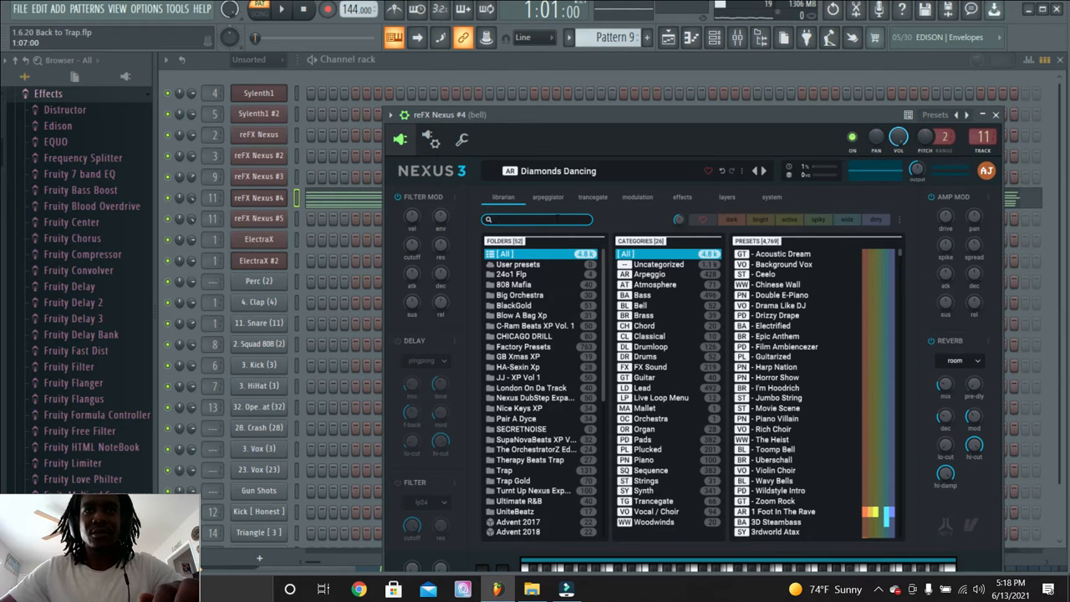
pyautogui.click(516, 70)
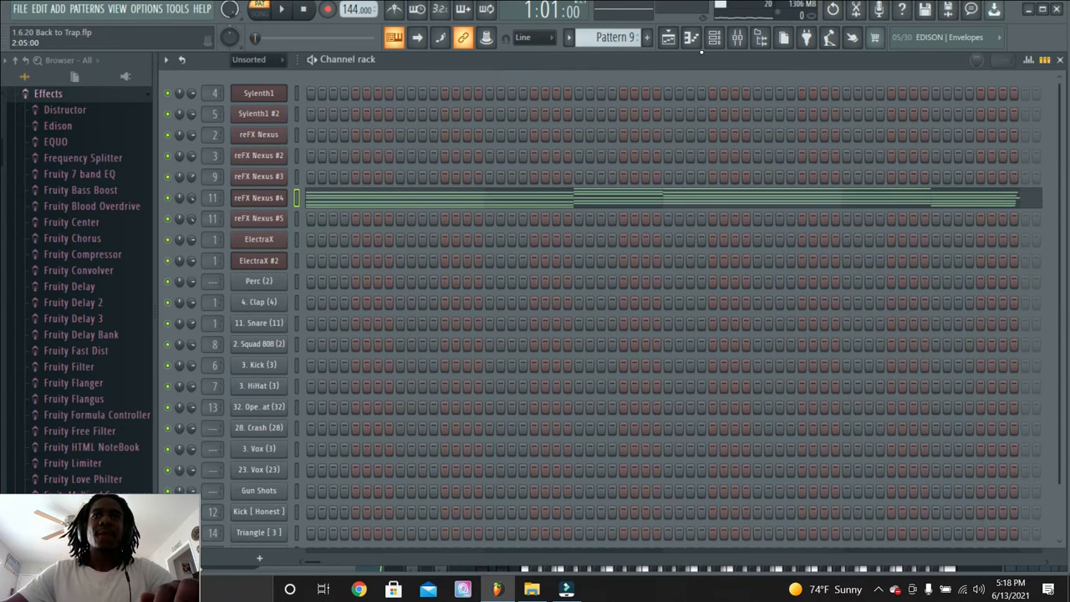
# Play Pattern 9 and examine the Gross Beat effect on its bell mixer track, listening with the effect enabled
pyautogui.press('space')
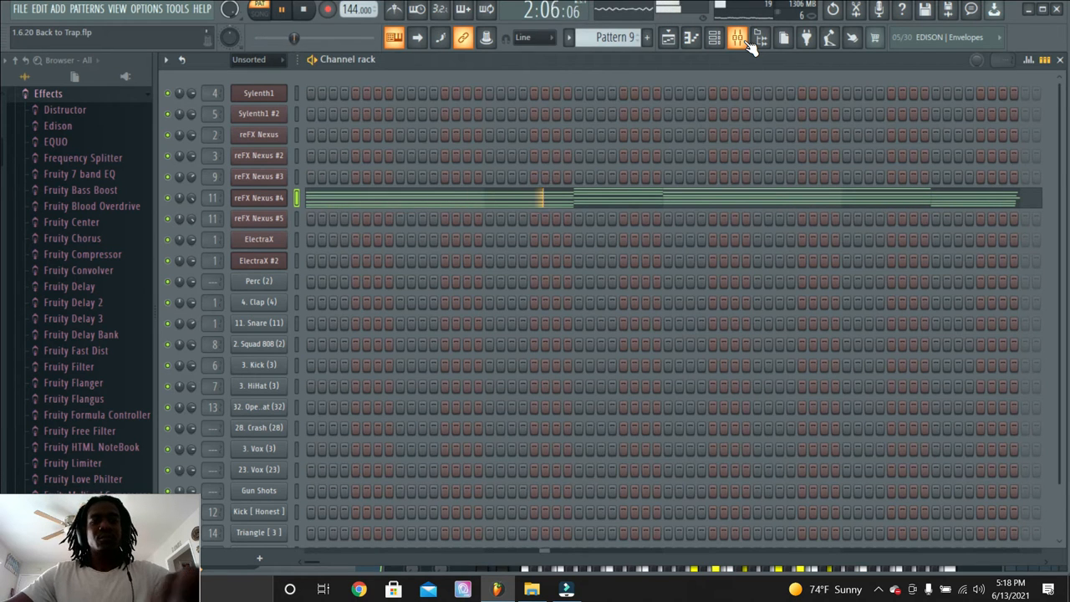
pyautogui.click(748, 42)
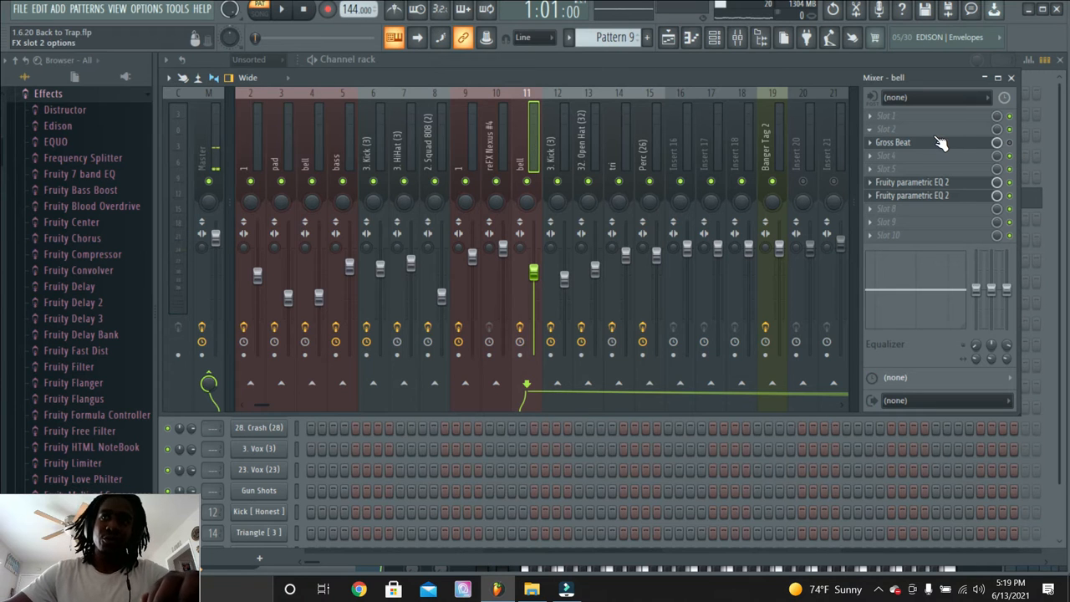
pyautogui.press('space')
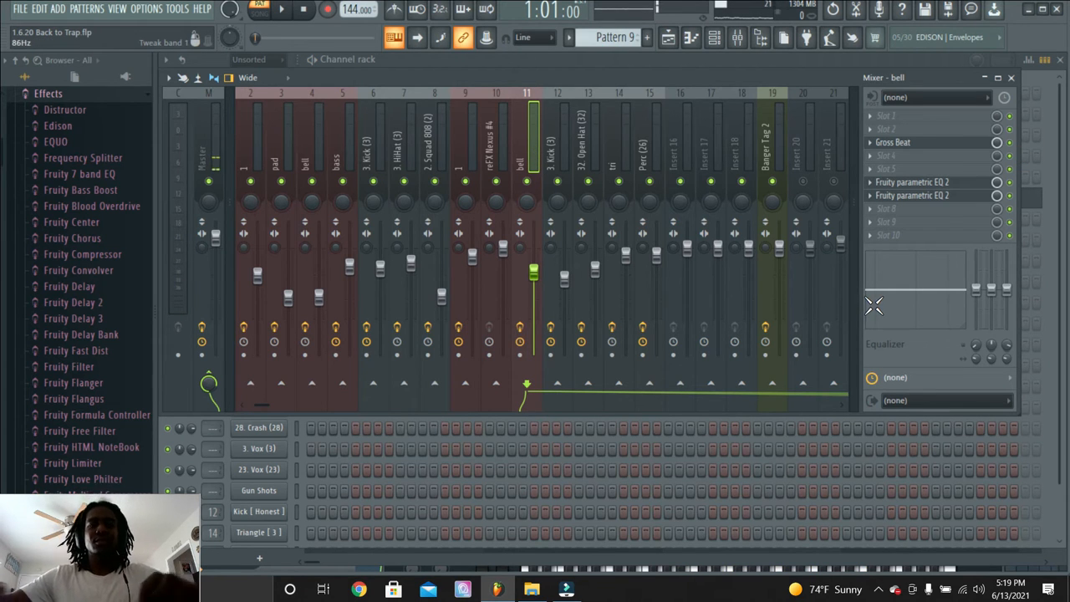
pyautogui.press('space')
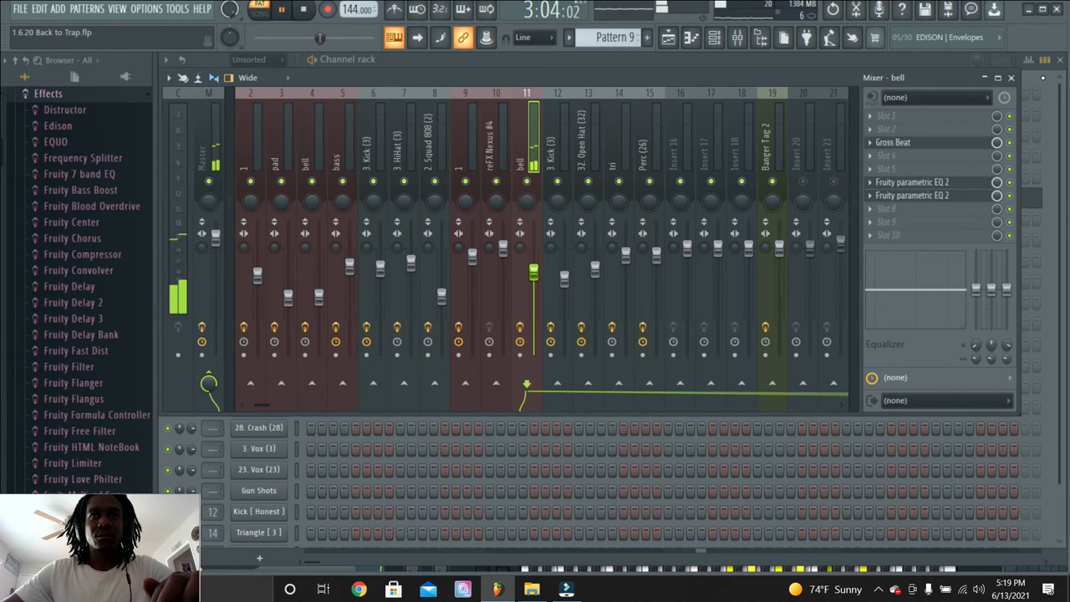
pyautogui.press('F9')
pyautogui.press('space')
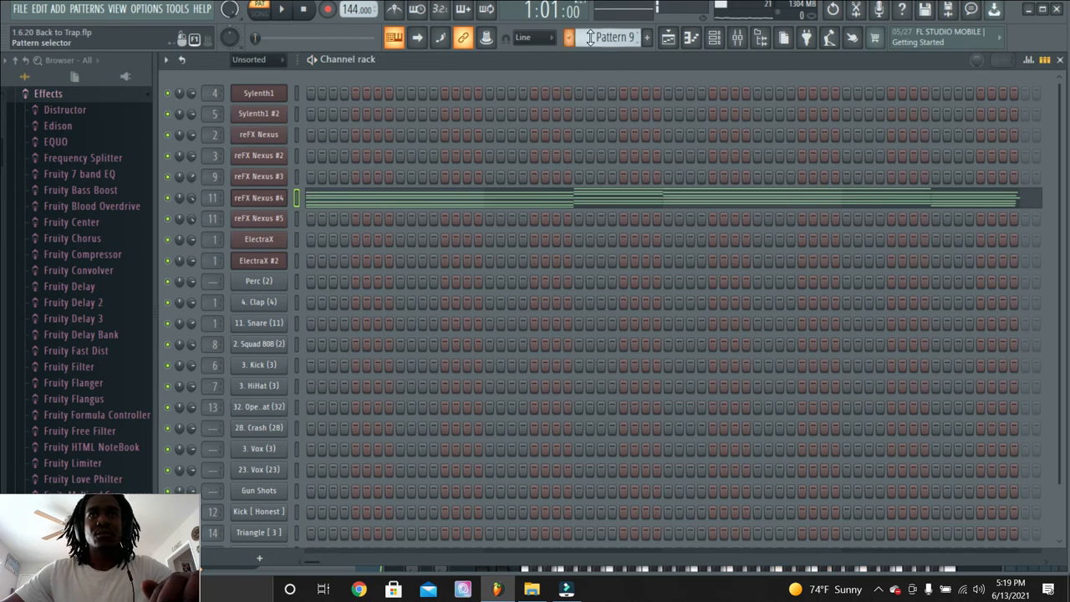
# Step through Patterns 10 to 13 and play back their channels, ending with the Rim [ Sonny ] hits
pyautogui.scroll(-1, 611, 38)
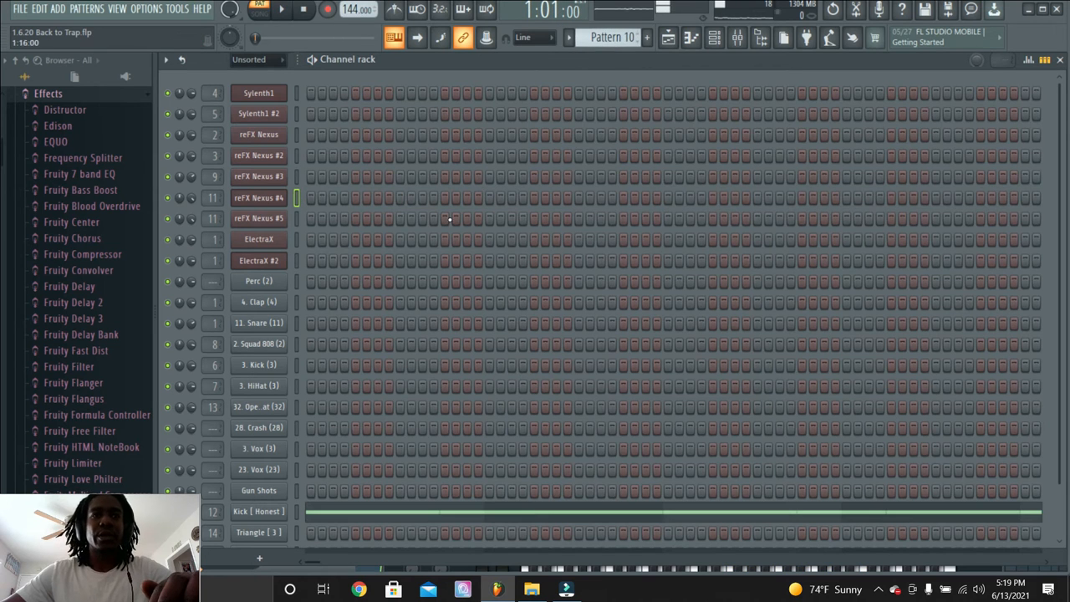
pyautogui.scroll(-1, 626, 36)
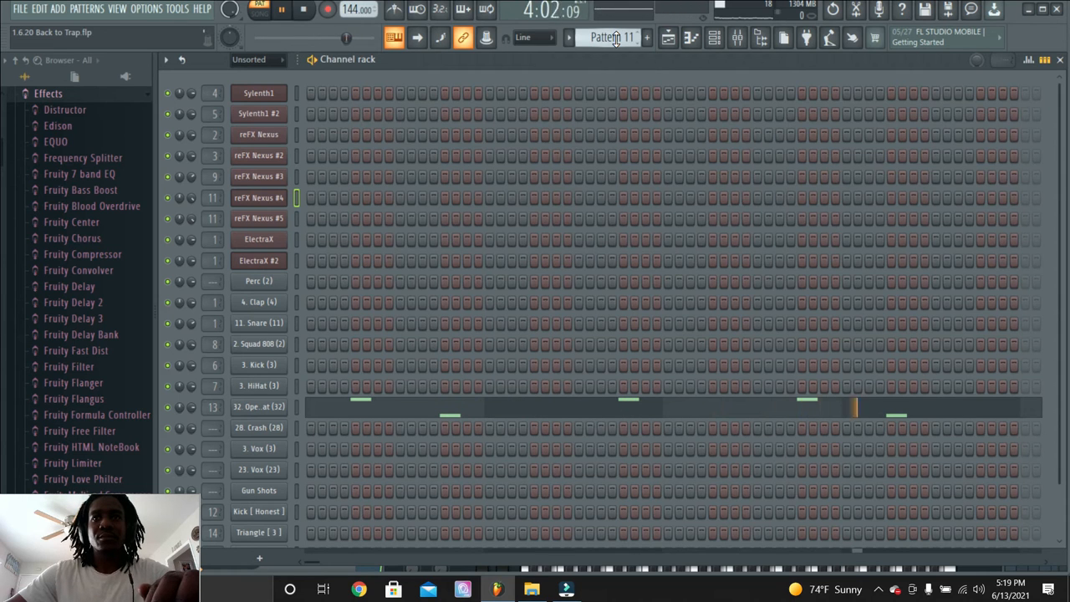
pyautogui.scroll(-1, 615, 40)
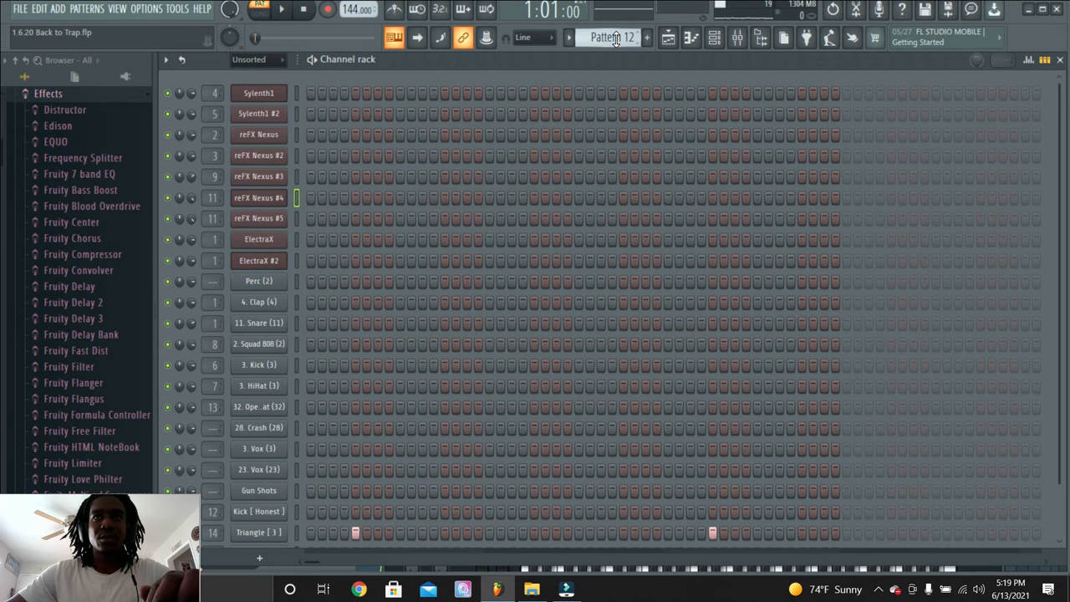
pyautogui.scroll(-1, 614, 40)
pyautogui.scroll(-1, 728, 394)
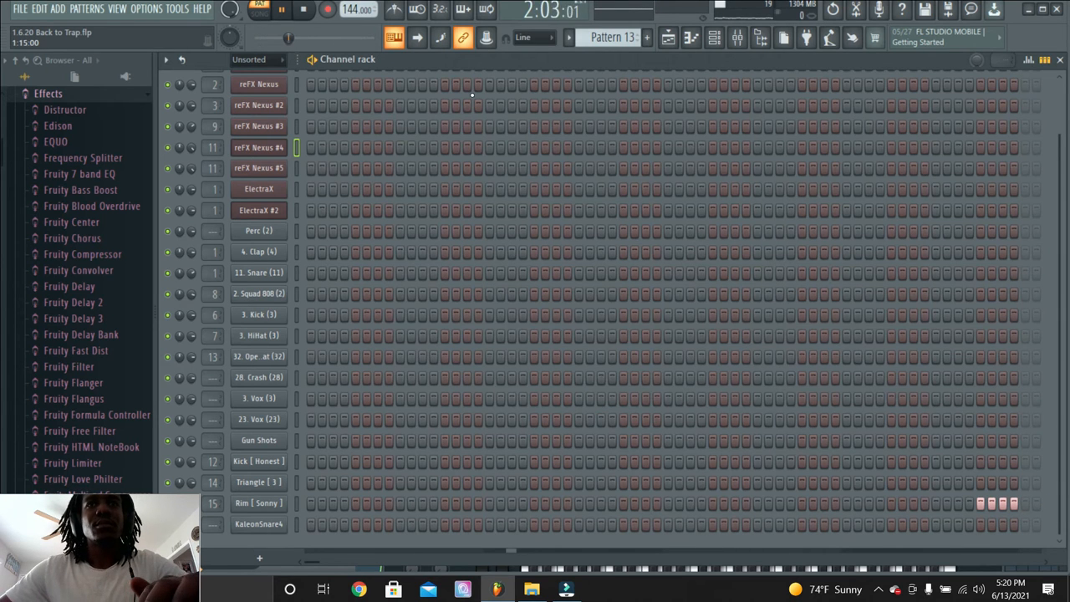
pyautogui.press('space')
pyautogui.scroll(2, 501, 125)
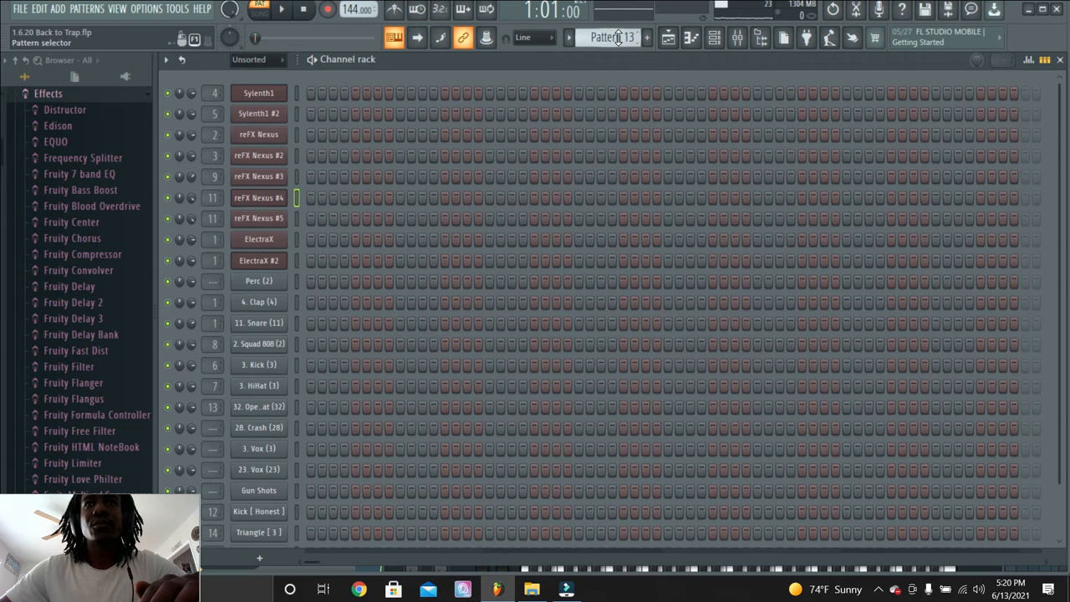
# Step back to Pattern 9 and show the playlist arrangement
pyautogui.scroll(-2, 617, 39)
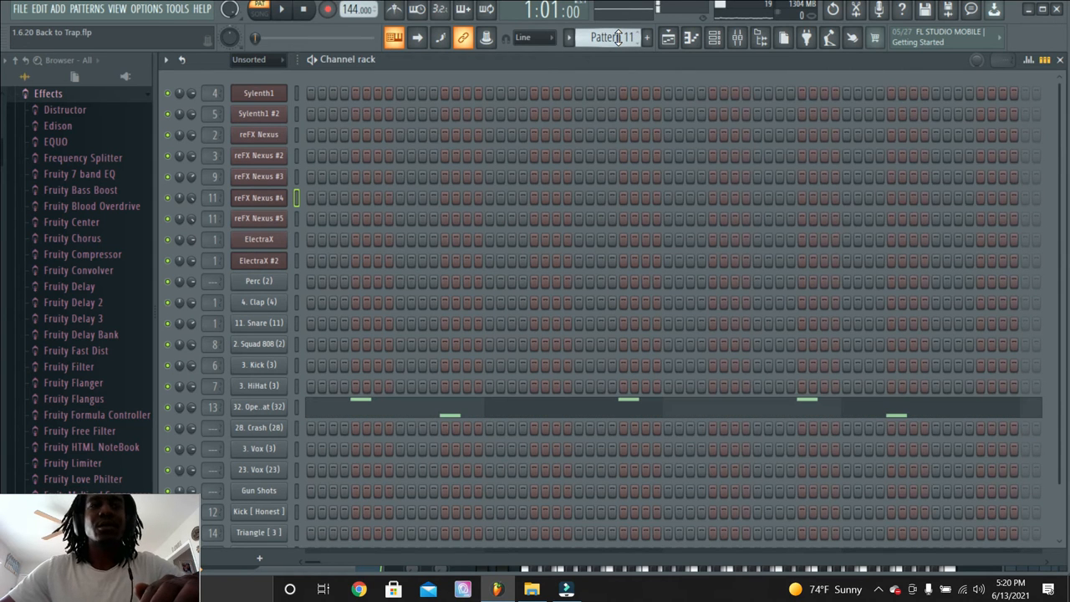
pyautogui.scroll(-2, 617, 38)
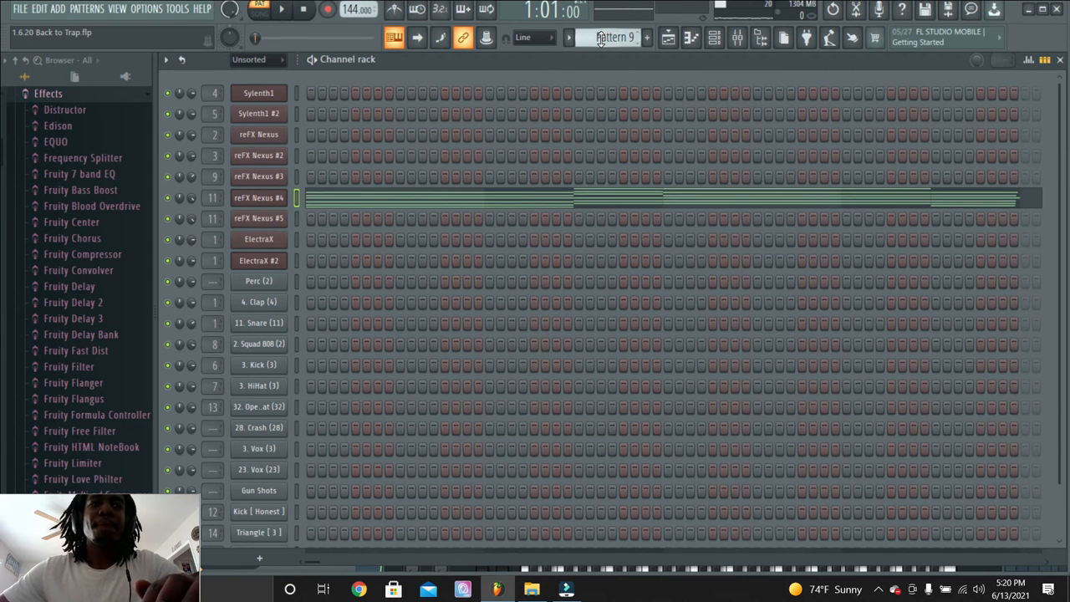
pyautogui.click(679, 39)
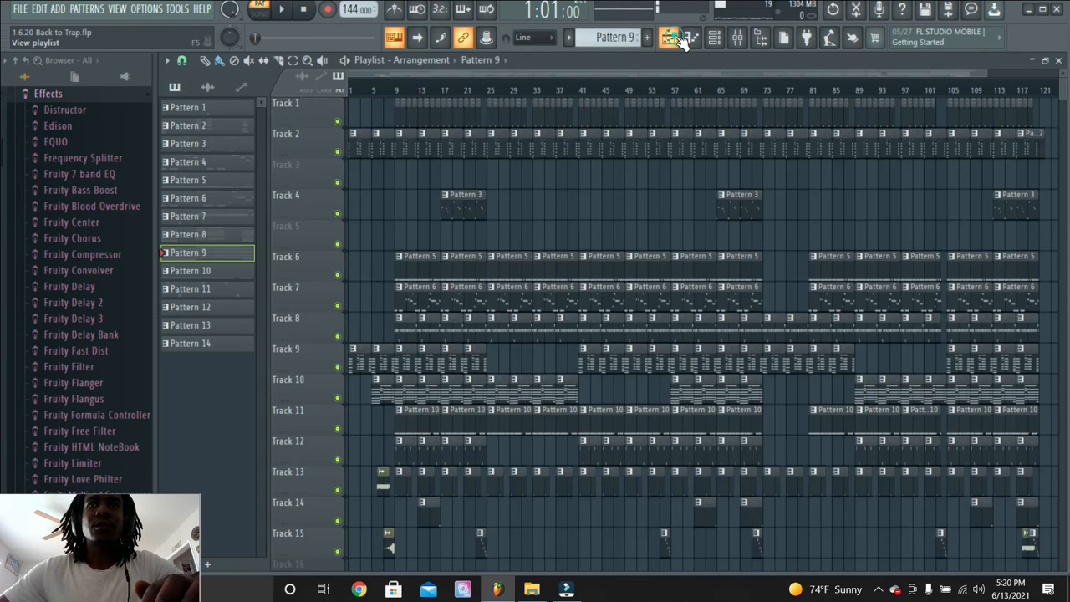
# List the project's audio clips and preview TS Fx 5 and Banger Tag 2
pyautogui.click(207, 88)
pyautogui.rightClick(193, 131)
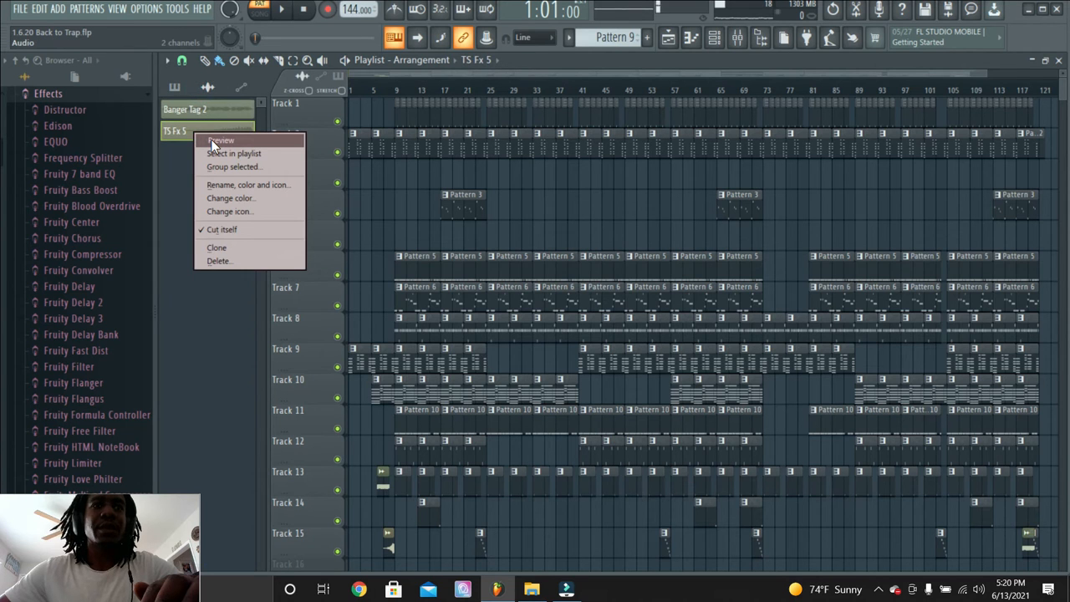
pyautogui.click(212, 140)
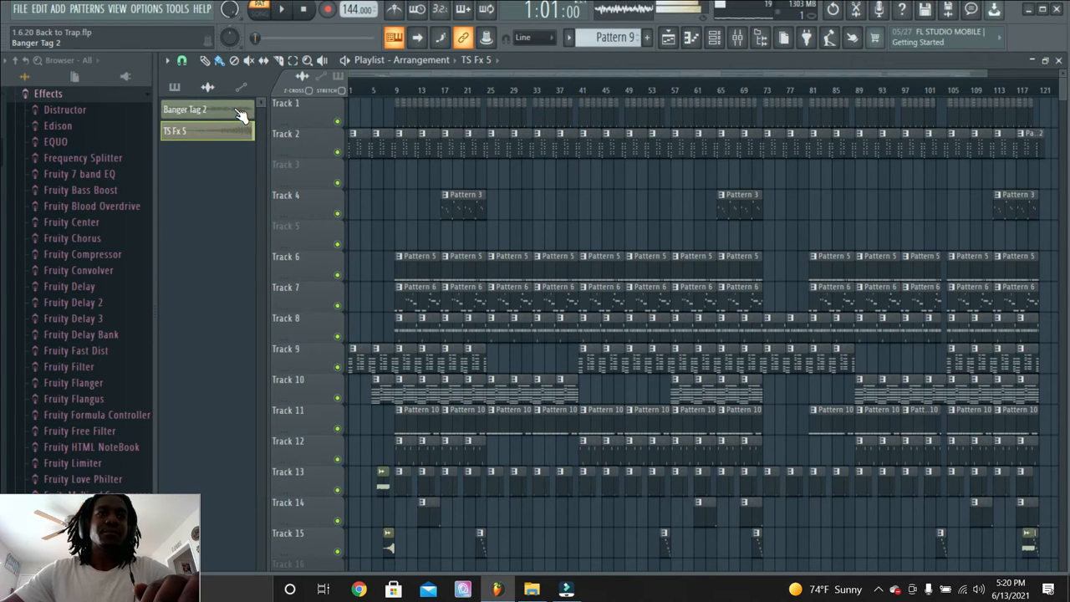
pyautogui.rightClick(238, 112)
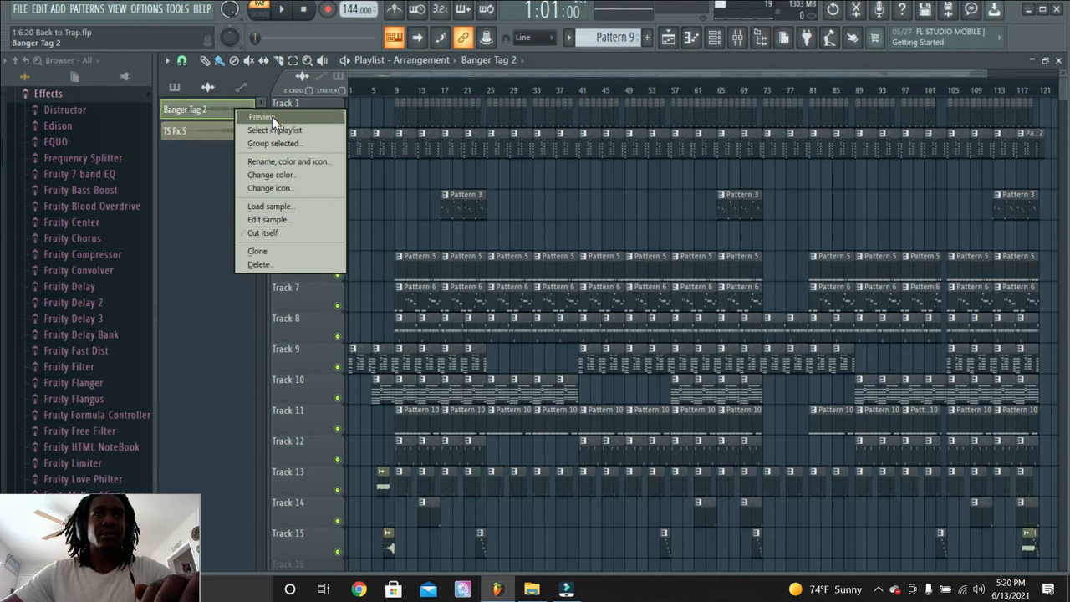
pyautogui.click(272, 116)
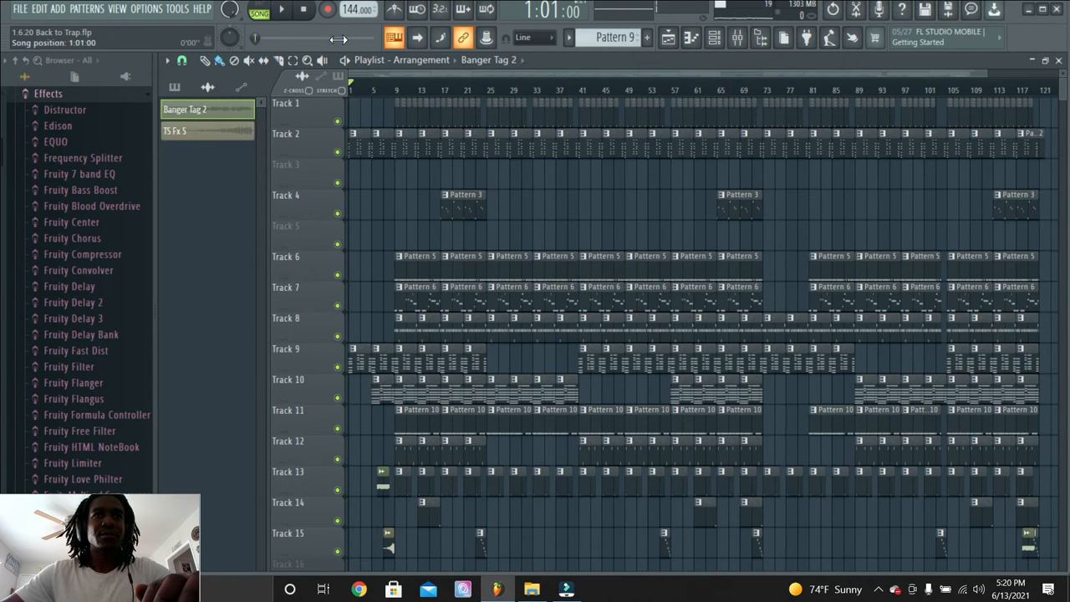
# Play the full arrangement in song mode from bar 1 with the whole timeline in view
pyautogui.moveTo(988, 76); pyautogui.dragTo(1028, 85)
pyautogui.press('space')
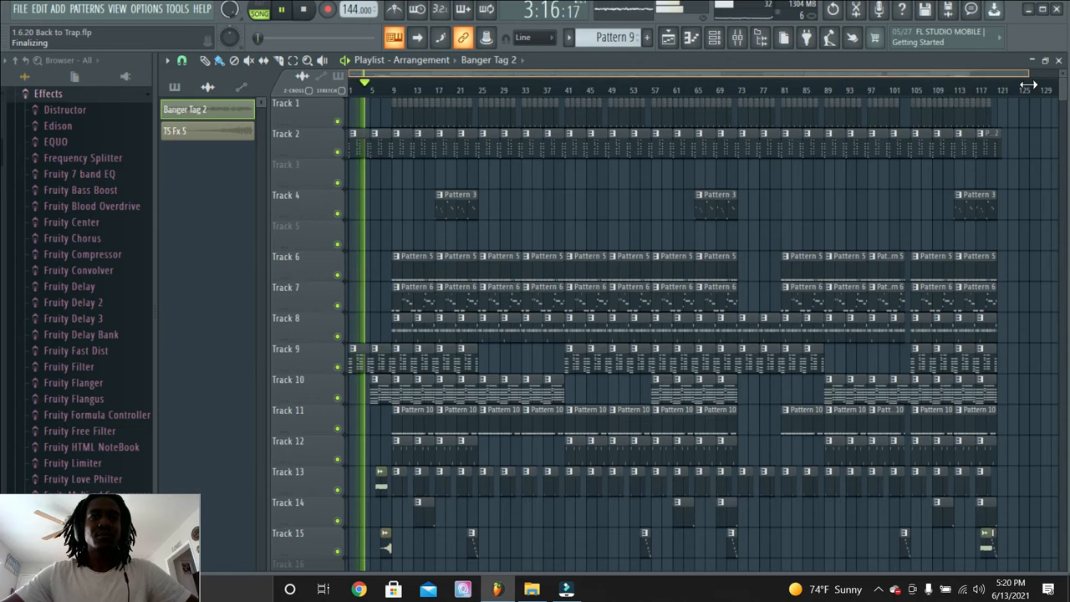
# Follow the song's playback through the arrangement, from the full timeline to a closer look around bars 49 to 121, and stop it
pyautogui.moveTo(1029, 85); pyautogui.dragTo(1014, 82)
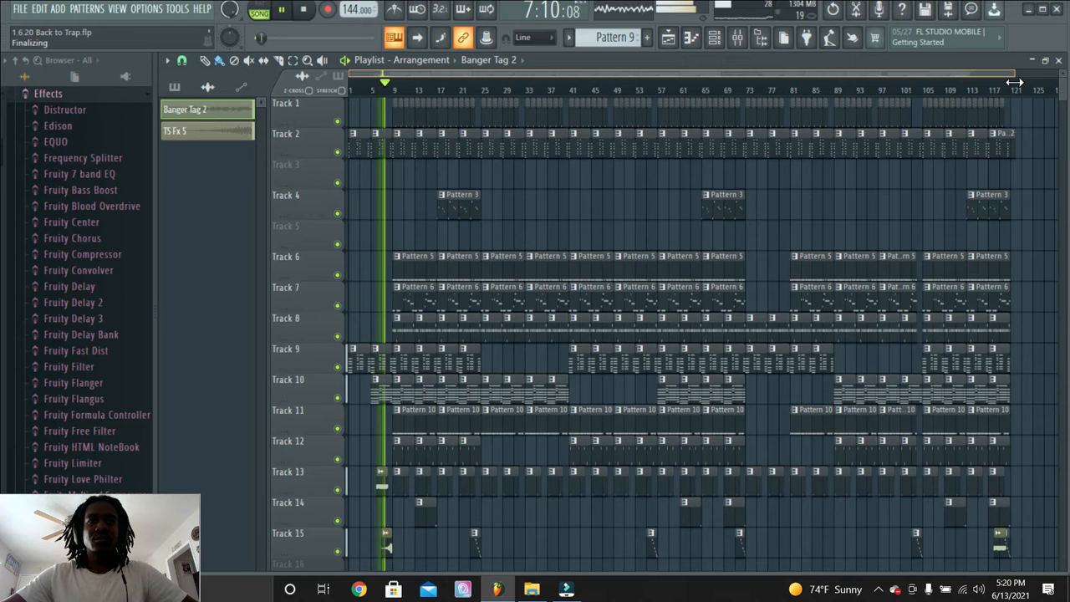
pyautogui.moveTo(1015, 82); pyautogui.dragTo(1012, 83)
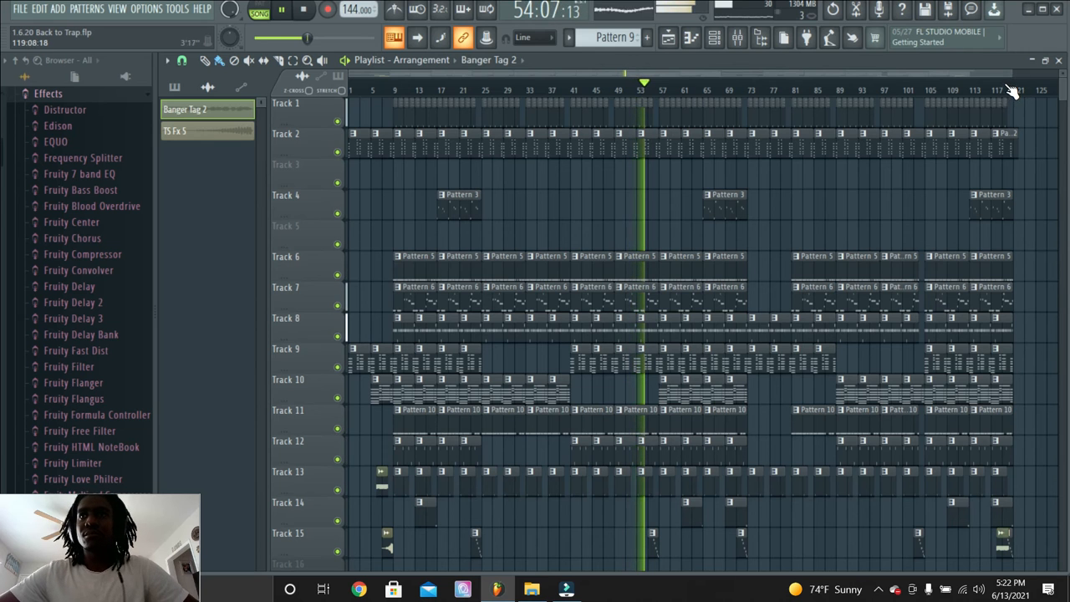
pyautogui.moveTo(1004, 74); pyautogui.dragTo(566, 64)
pyautogui.moveTo(490, 74); pyautogui.dragTo(552, 72)
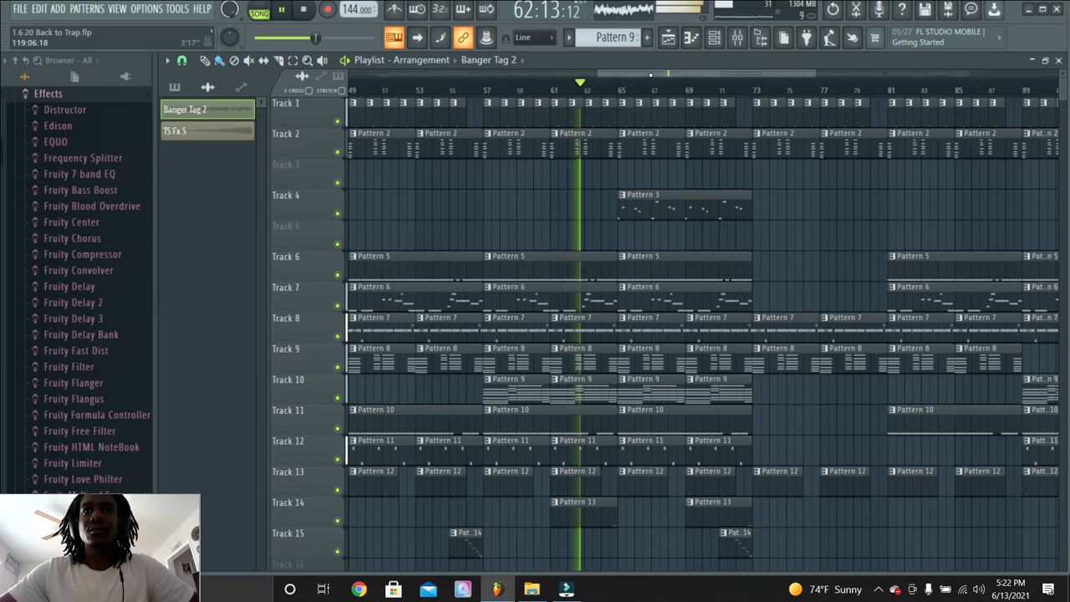
pyautogui.moveTo(651, 75); pyautogui.dragTo(807, 80)
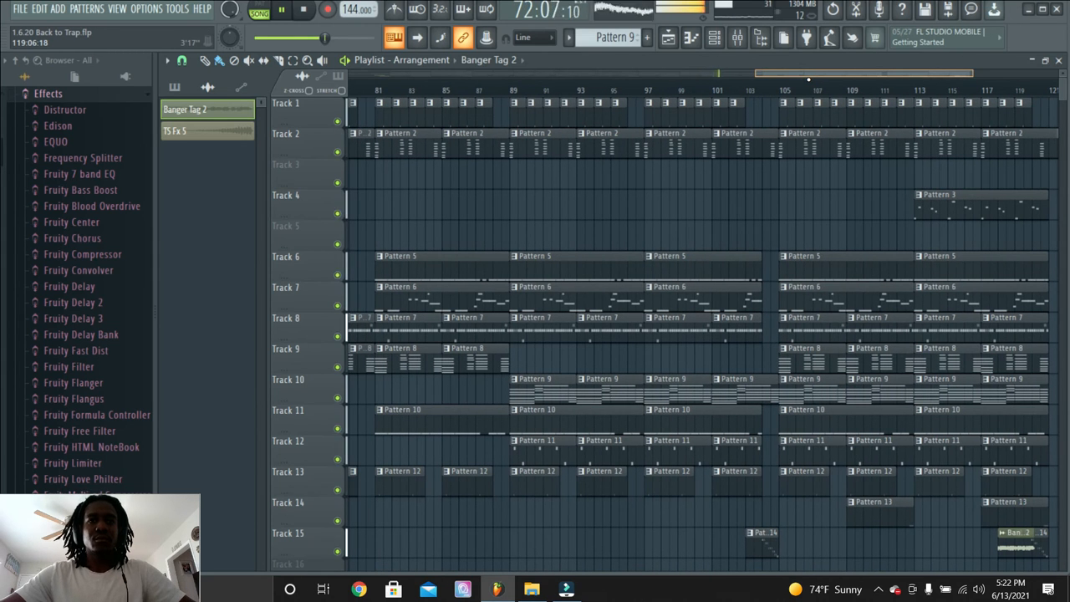
pyautogui.moveTo(808, 81); pyautogui.dragTo(736, 95)
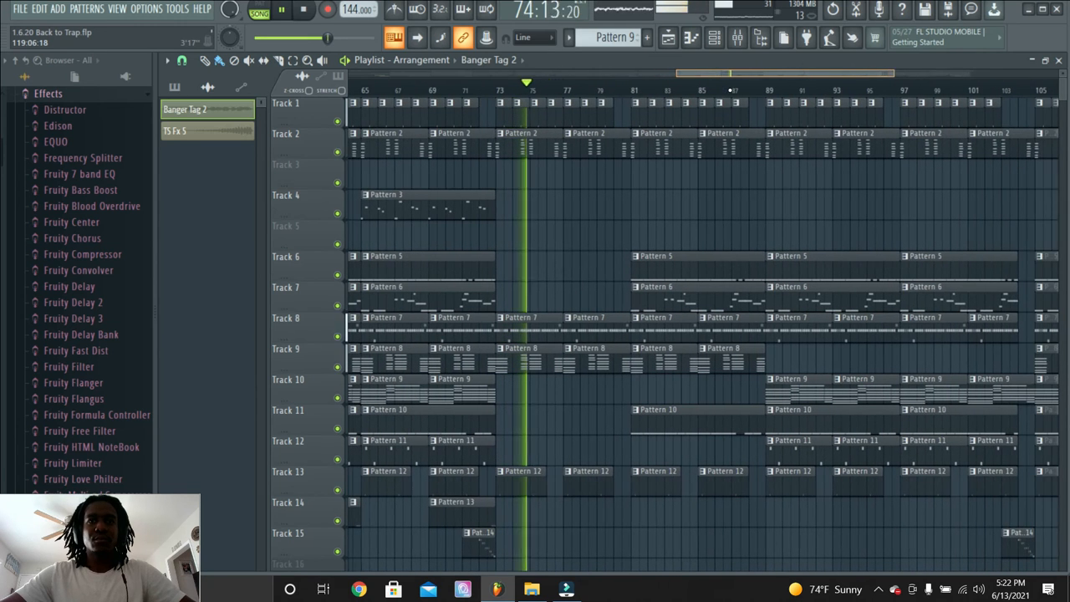
pyautogui.press('space')
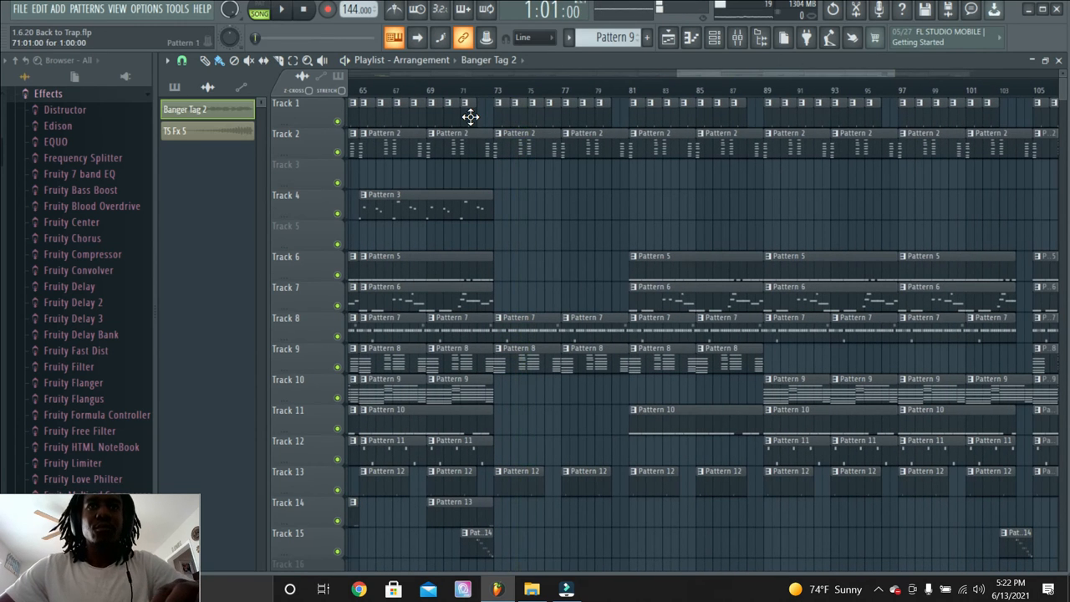
# Try a Pattern 1 clip on Track 1 at bar 72, above the Pattern 14 clip, and remove it
pyautogui.click(471, 116)
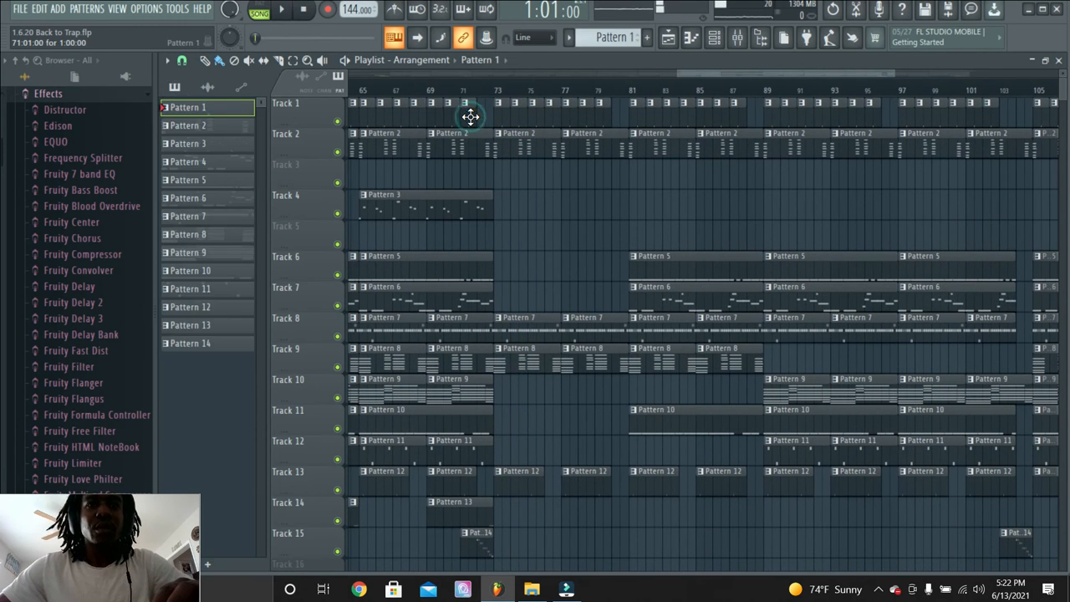
pyautogui.click(478, 539)
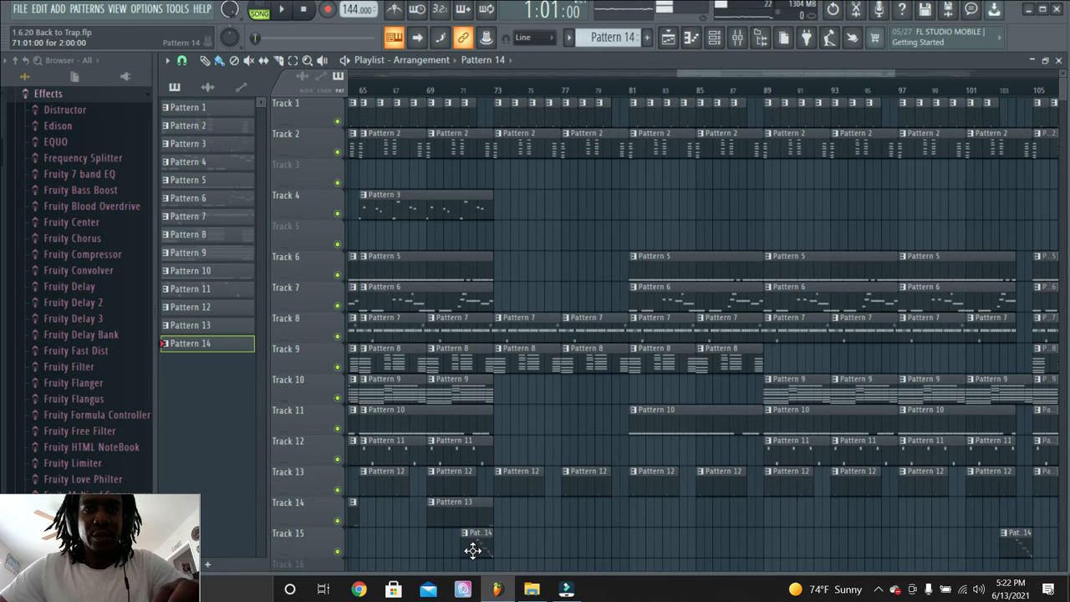
pyautogui.click(475, 105)
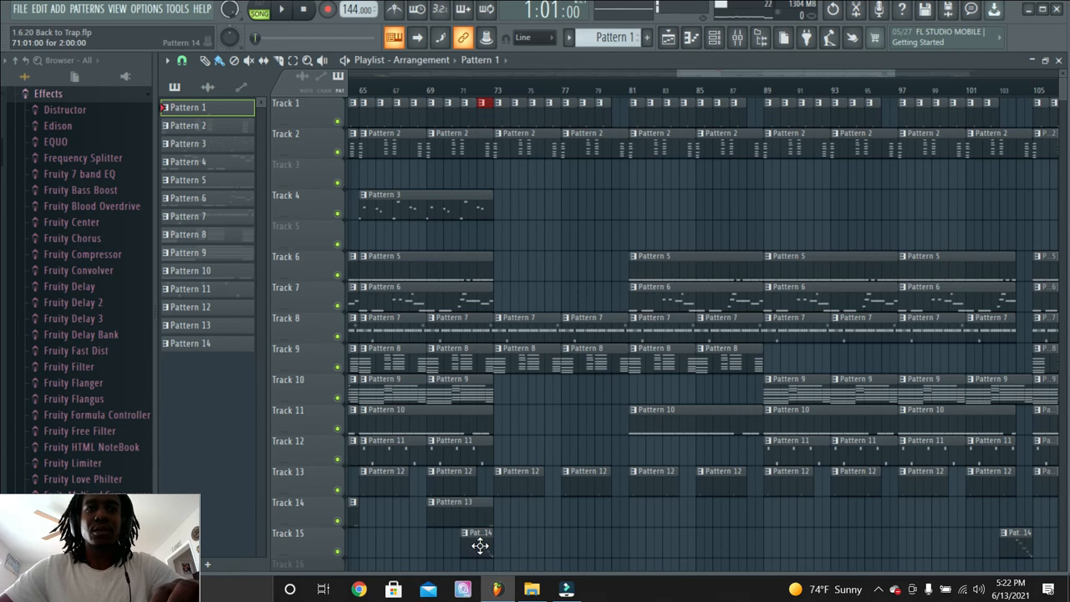
pyautogui.rightClick(482, 115)
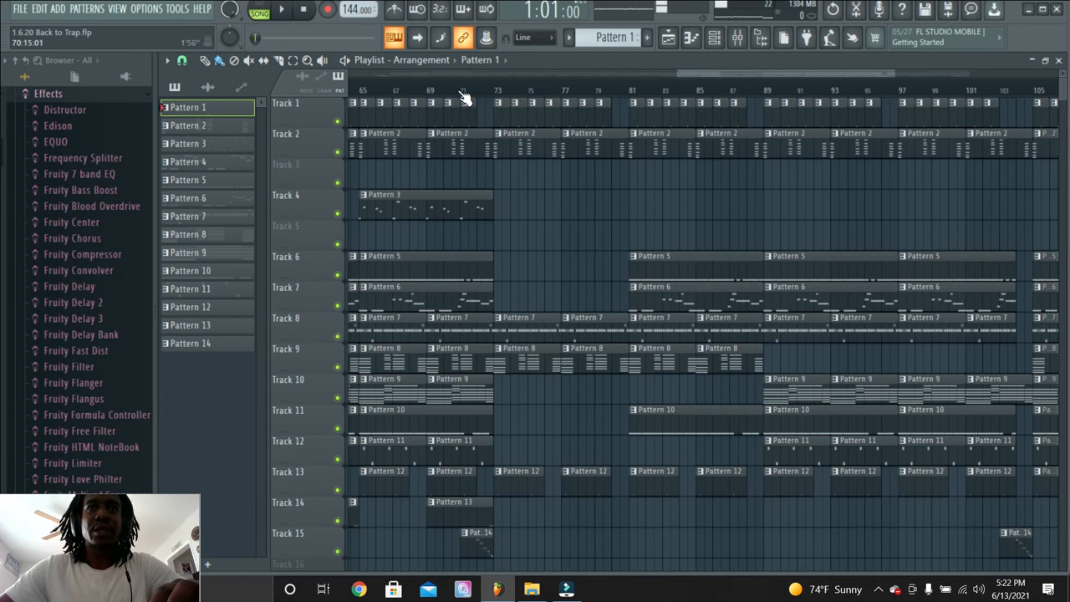
# Audition the song from bar 71 with a temporary Pattern 1 clip on Track 1 at bar 72, and delete that clip
pyautogui.click(465, 90)
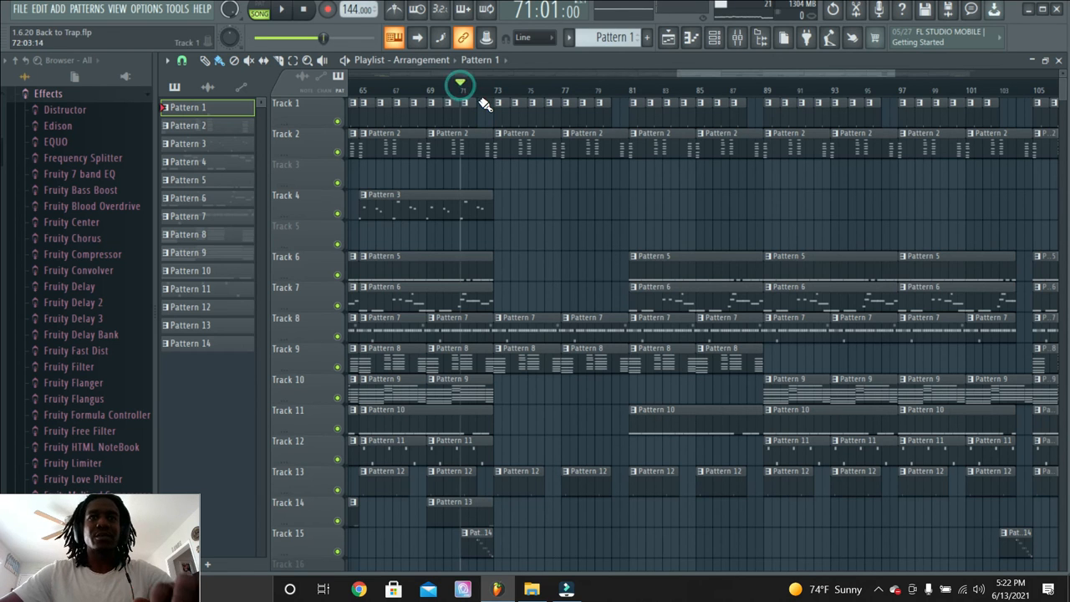
pyautogui.click(483, 114)
pyautogui.press('space')
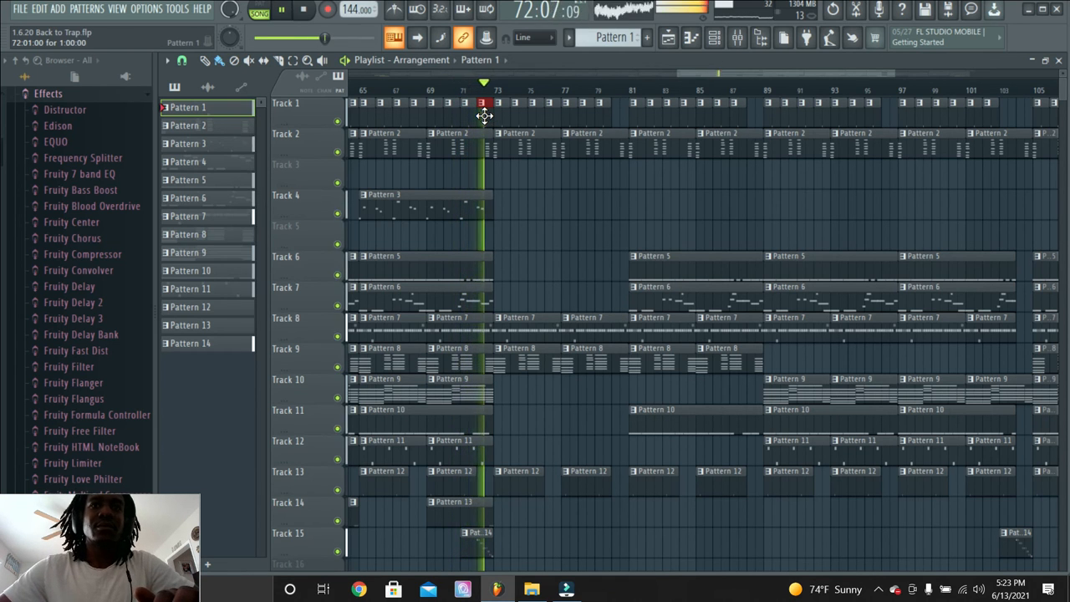
pyautogui.press('space')
pyautogui.rightClick(483, 103)
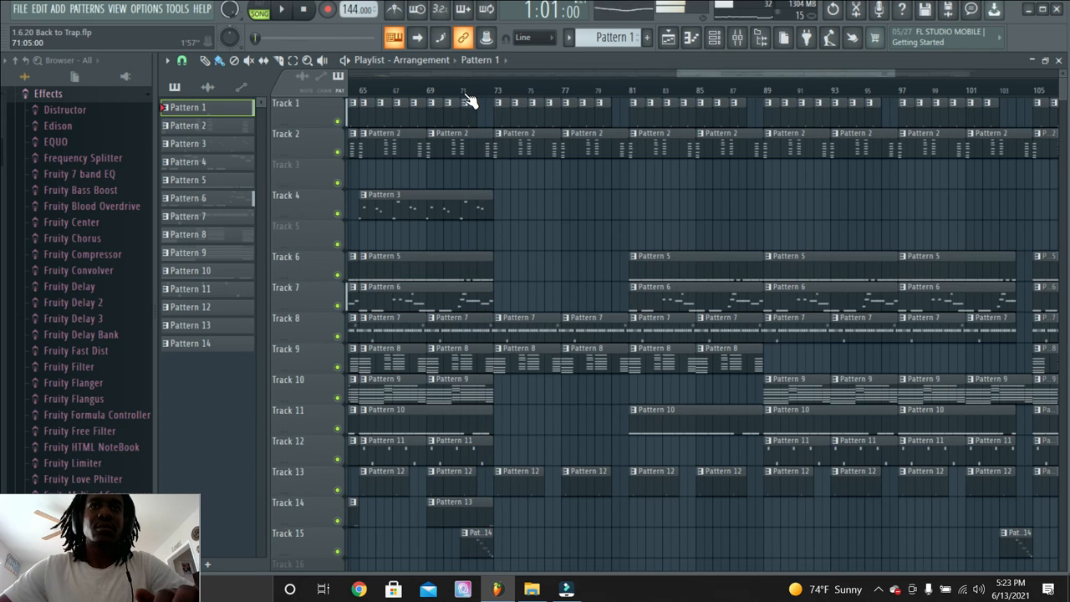
# Play the transition from 71:09:00 with bar 72 of Track 1 left empty, and stop playback
pyautogui.click(465, 90)
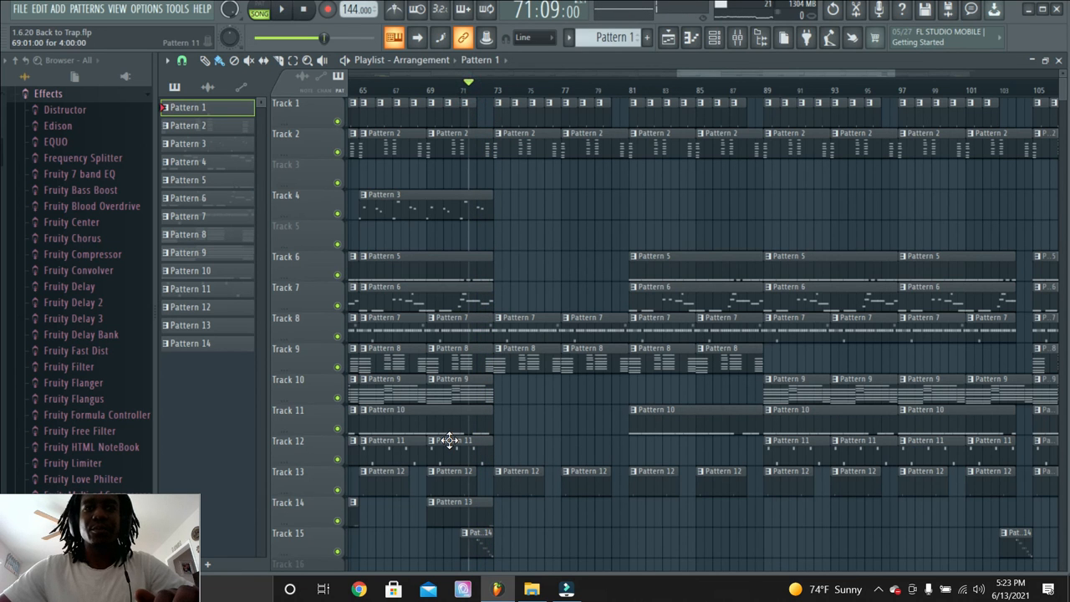
pyautogui.press('space')
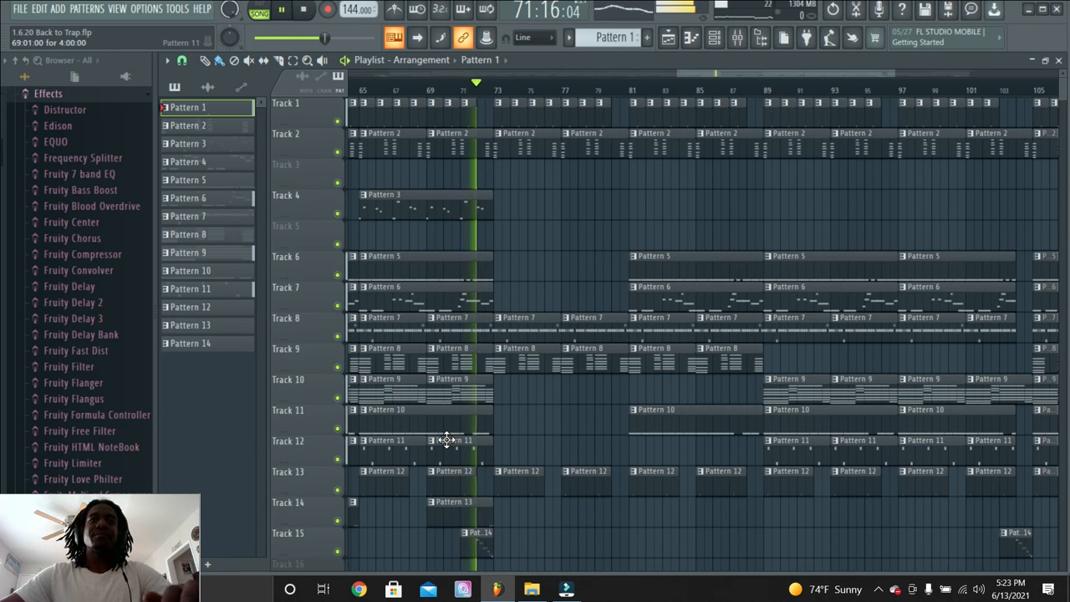
pyautogui.press('space')
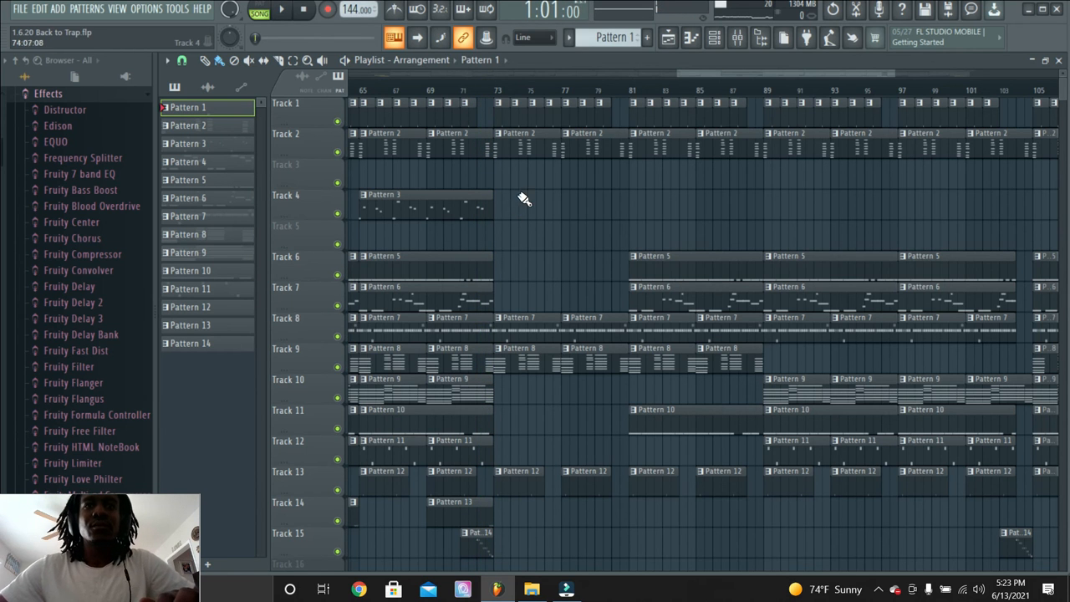
# Show the whole arrangement in the playlist, from bar 1 to beyond its last clips
pyautogui.moveTo(719, 74); pyautogui.dragTo(385, 71)
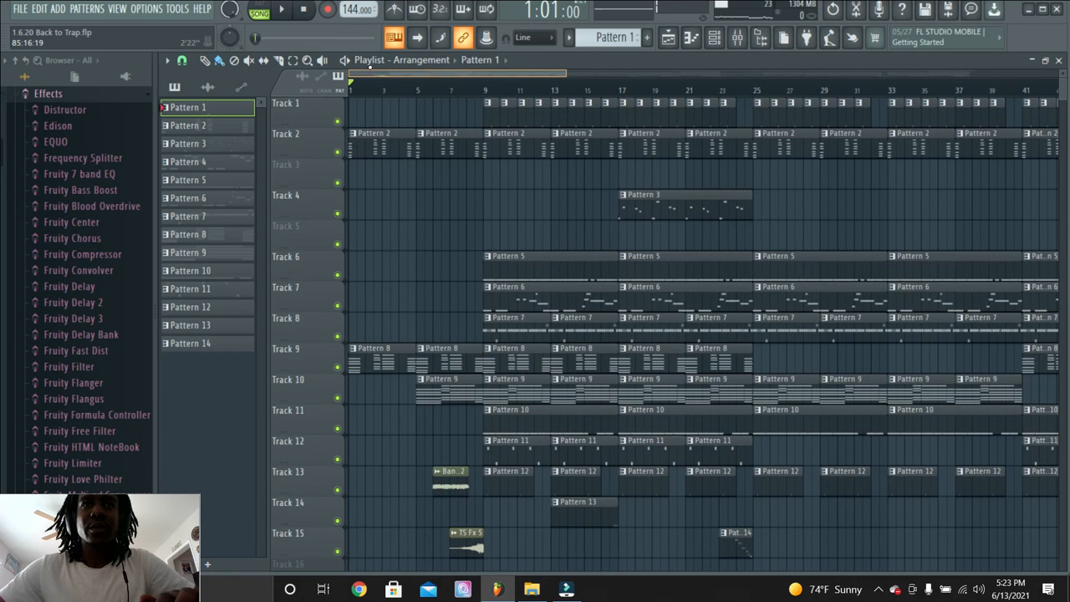
pyautogui.moveTo(564, 73); pyautogui.dragTo(1004, 113)
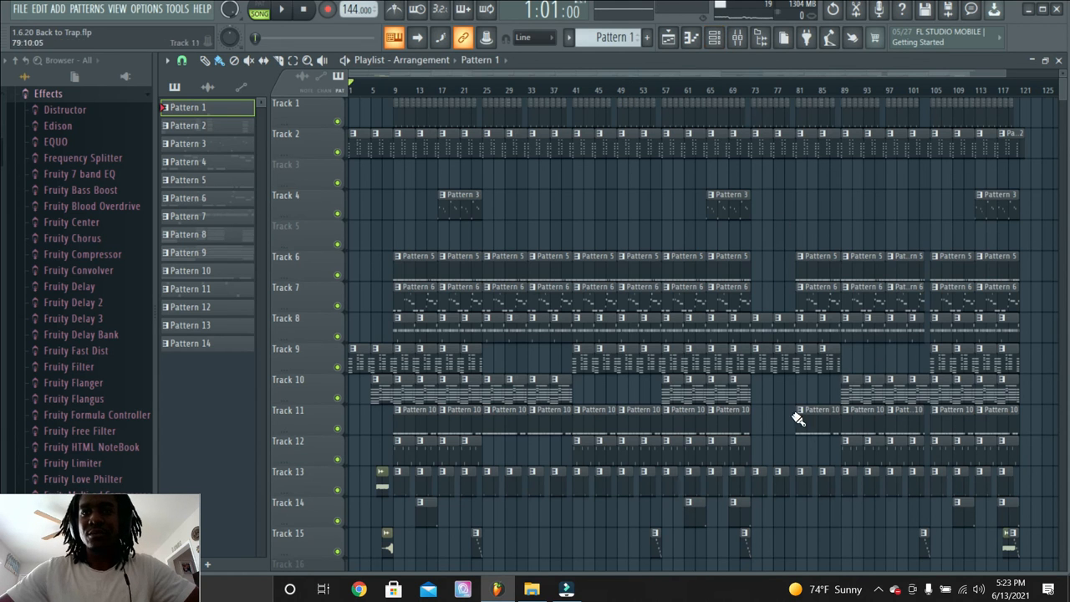
pyautogui.click(883, 592)
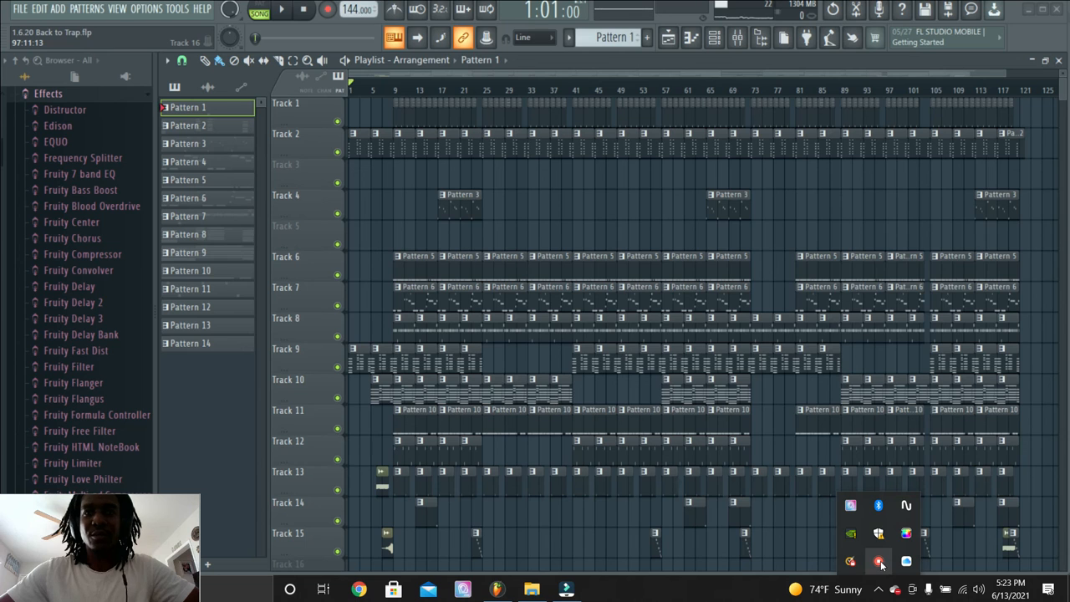
pyautogui.rightClick(879, 562)
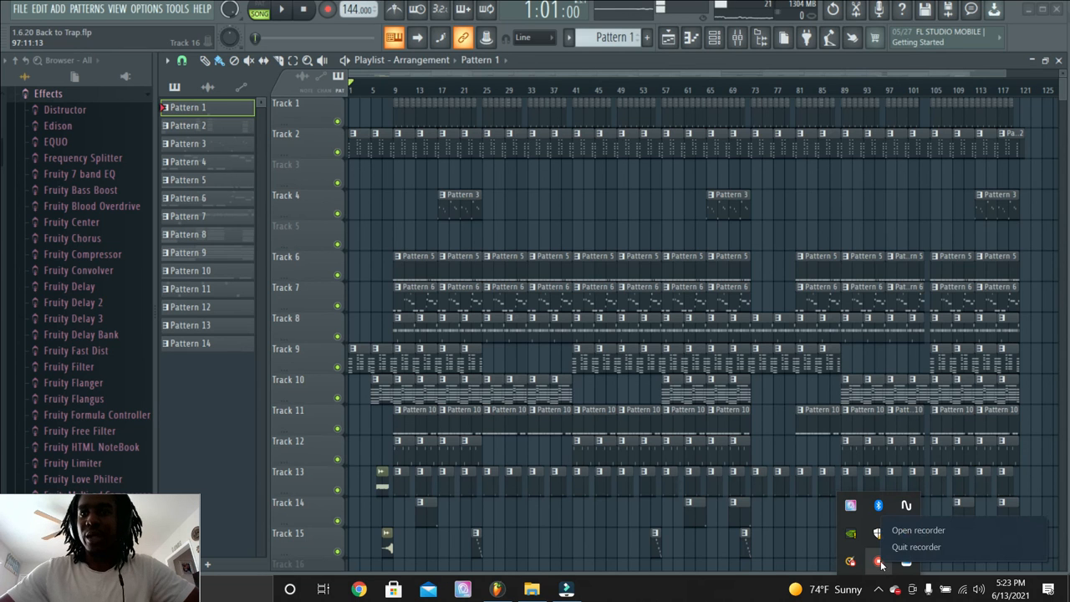